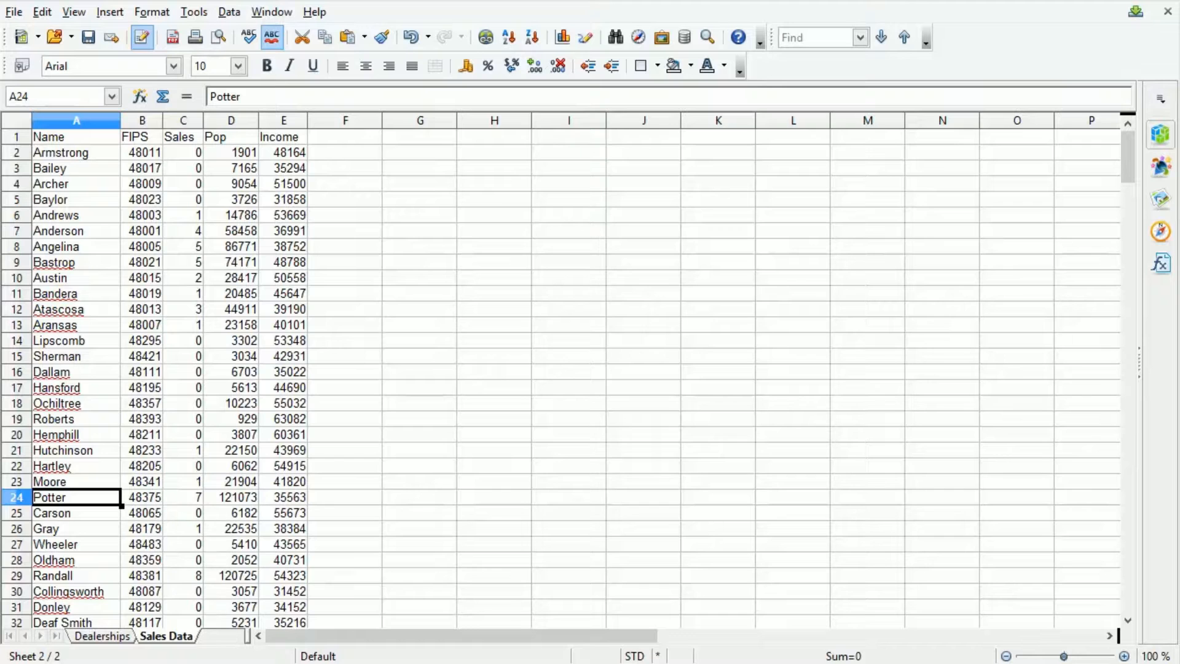
Step: Switch to QGIS and add the Sales Data CSV file as a delimited text layer with no geometry (attribute only table)
left_click(130, 662)
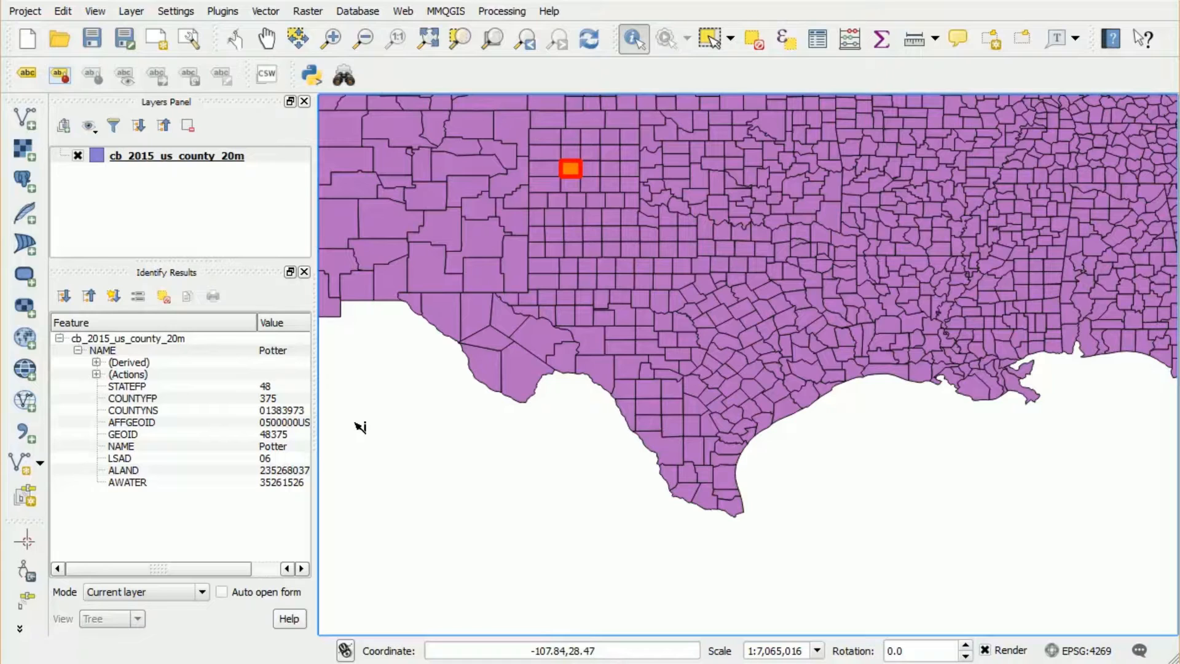
left_click(19, 434)
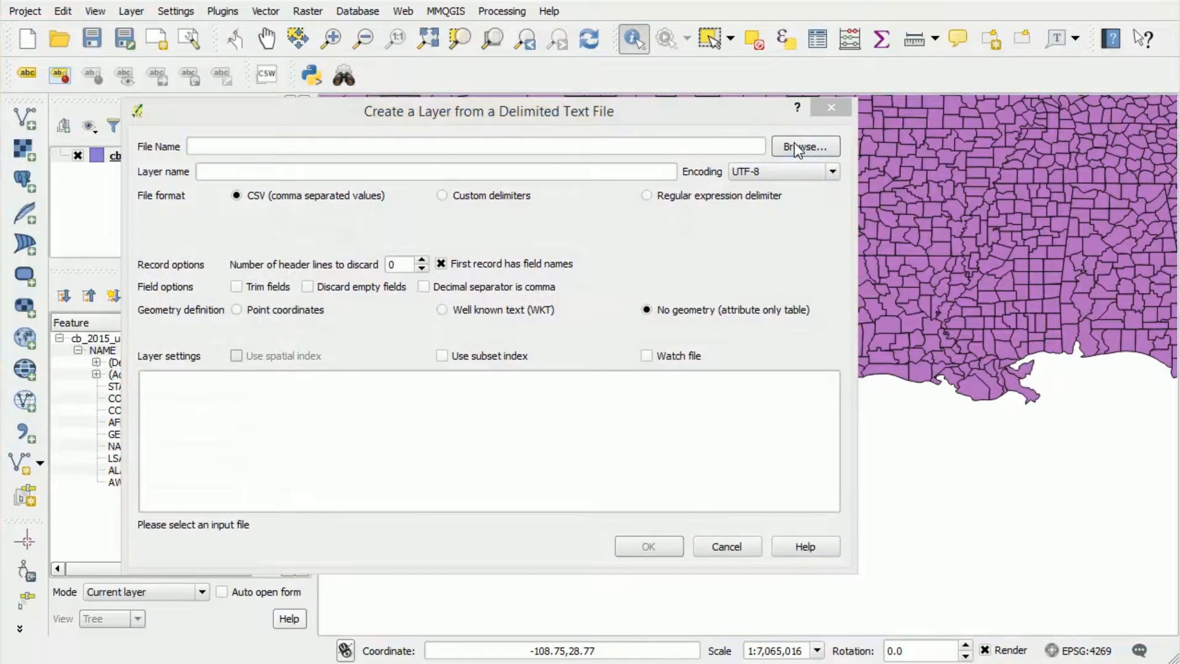
left_click(794, 145)
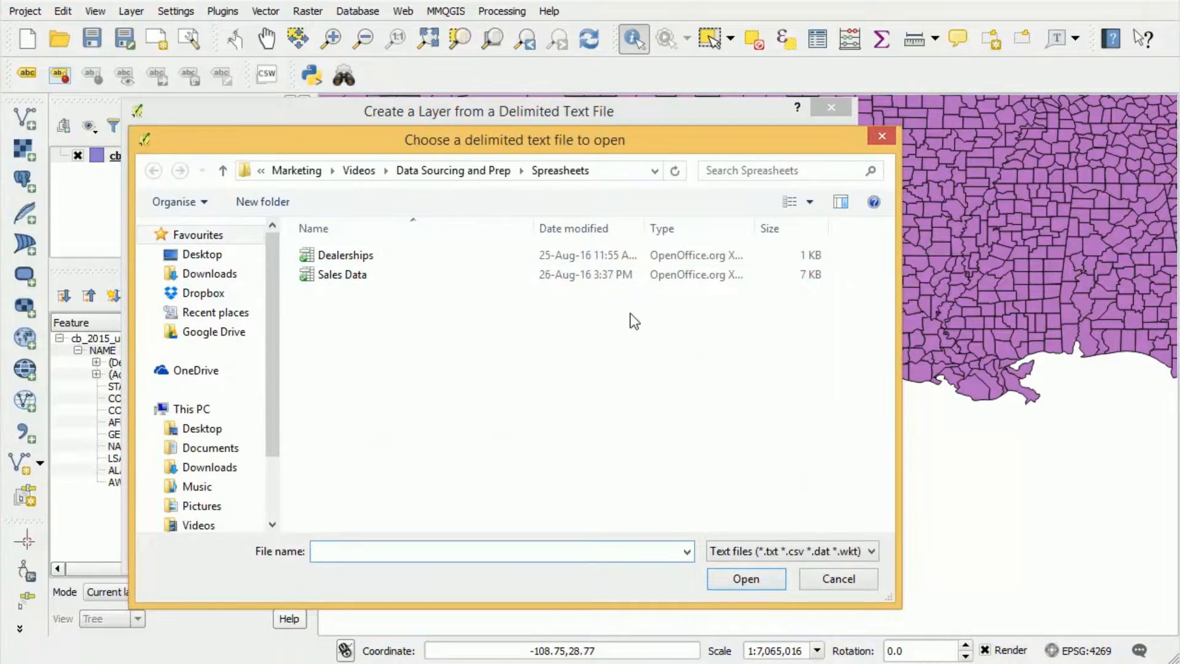
left_click(354, 277)
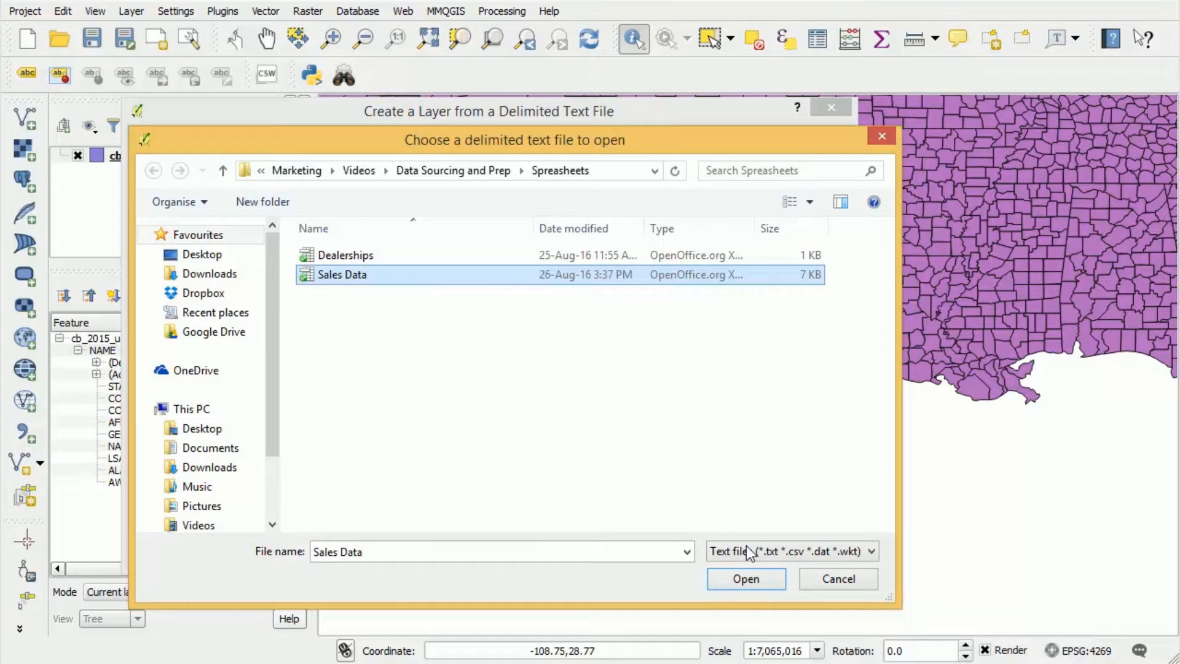
left_click(755, 580)
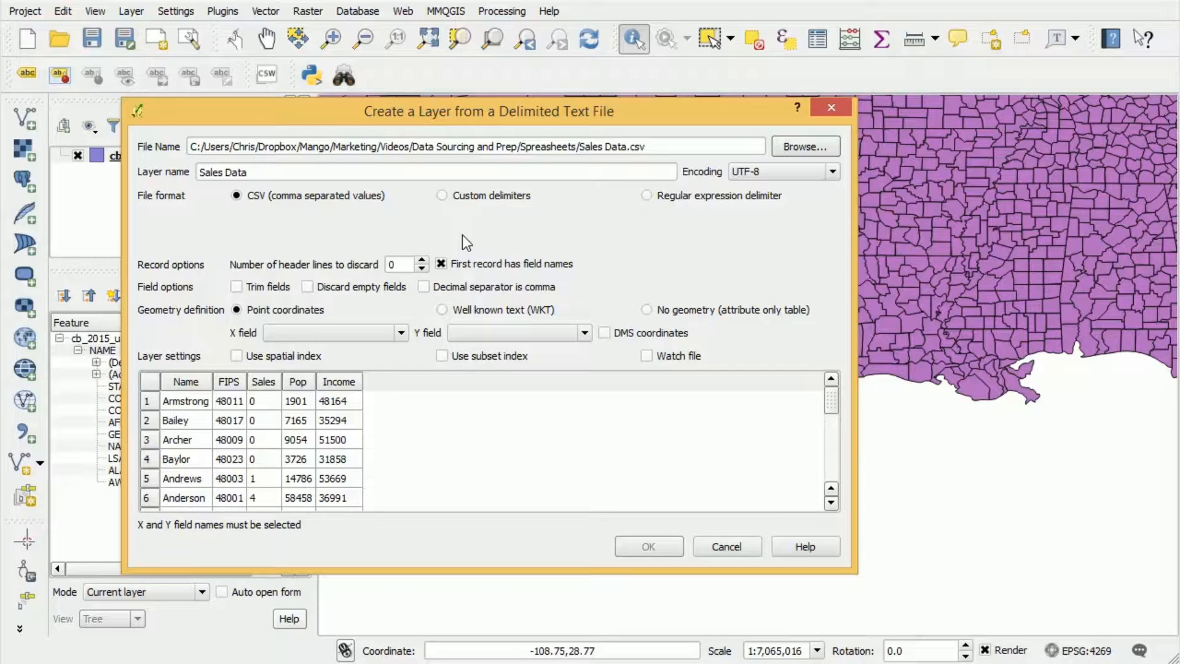
left_click(647, 310)
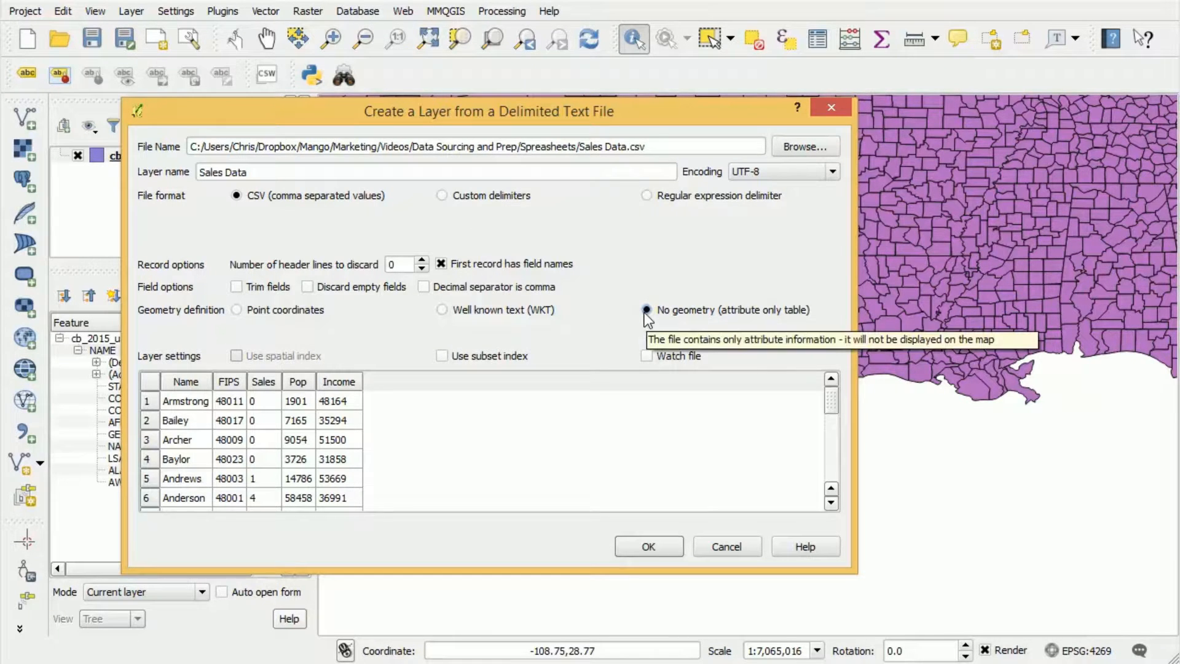
left_click(647, 545)
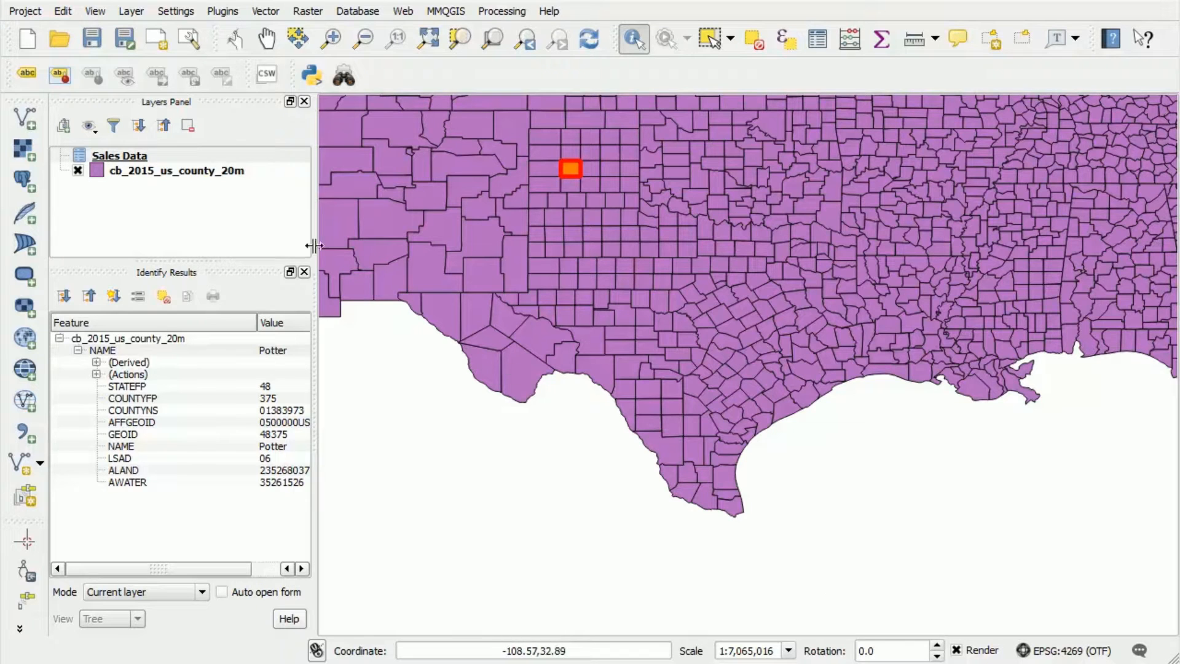
Step: Start a new vector join in the cb_2015_us_county_20m layer's properties, with Sales Data as the join layer
right_click(183, 170)
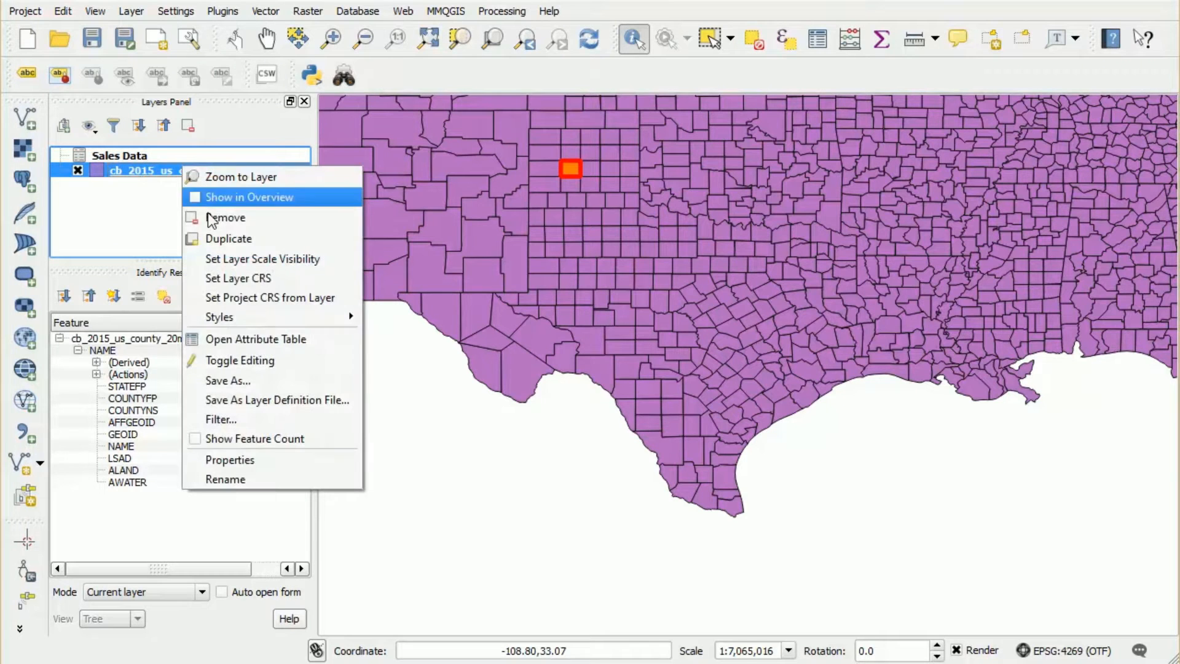
left_click(240, 463)
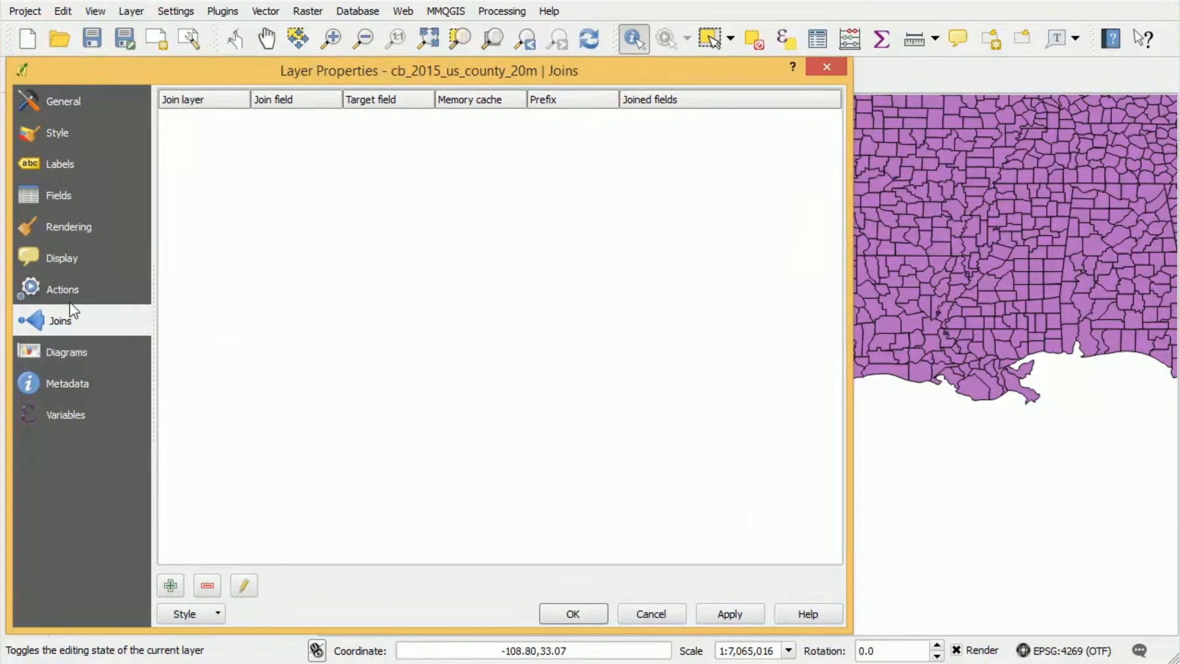
left_click(171, 585)
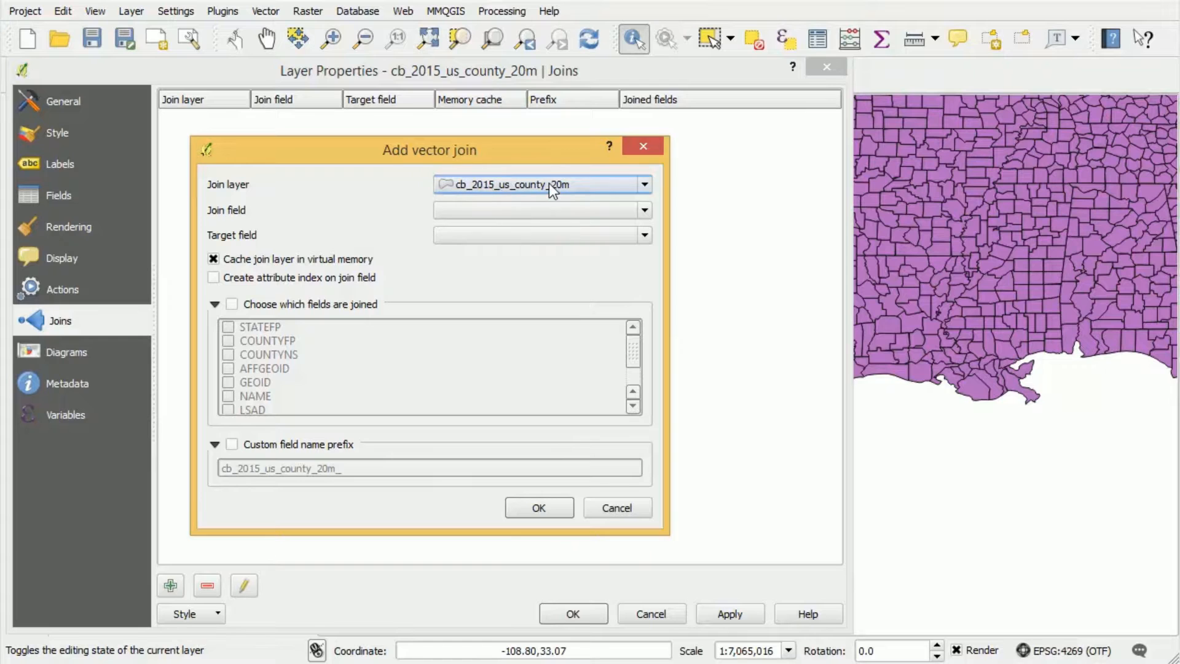
left_click(554, 212)
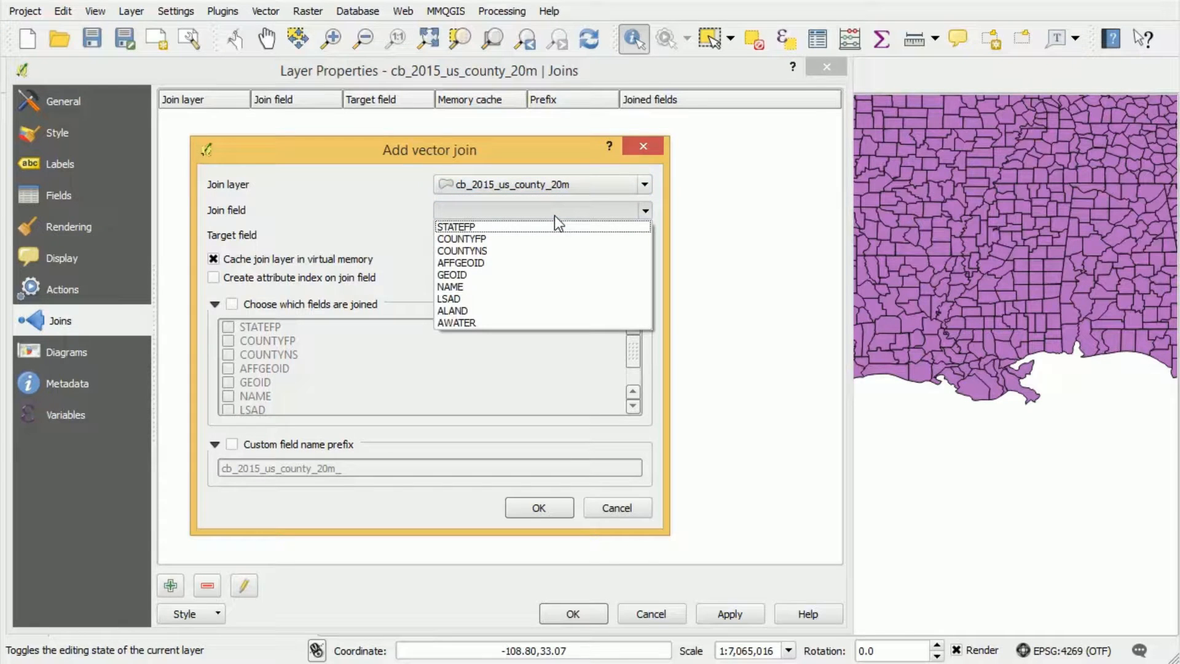
left_click(554, 215)
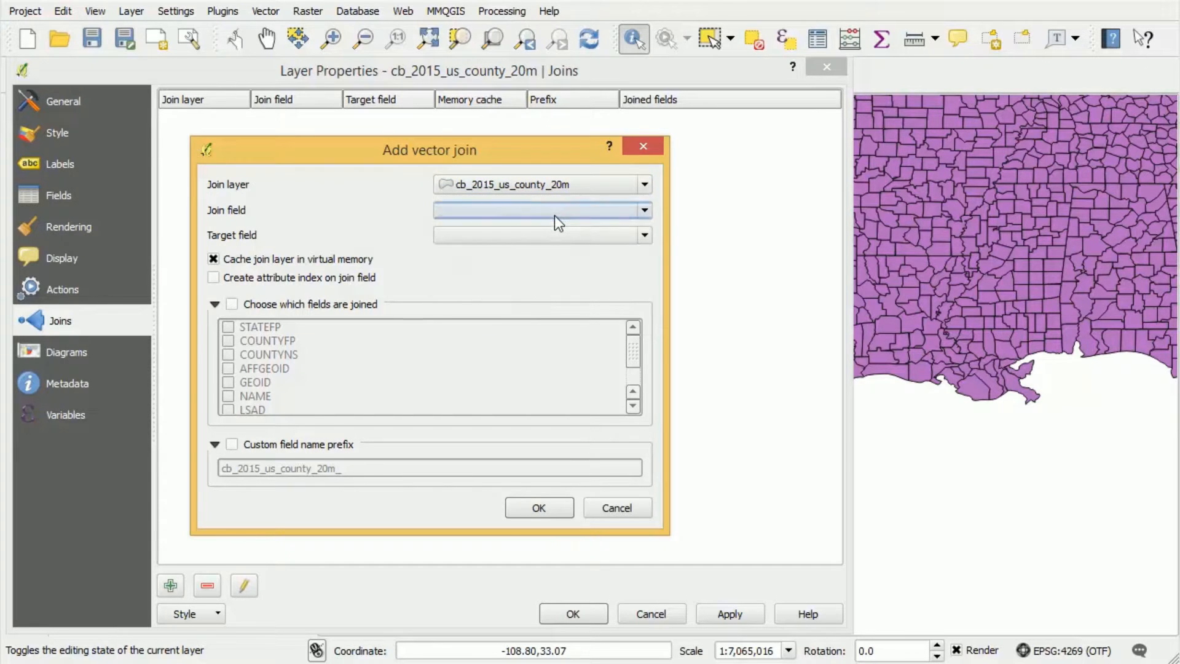
left_click(555, 184)
left_click(509, 218)
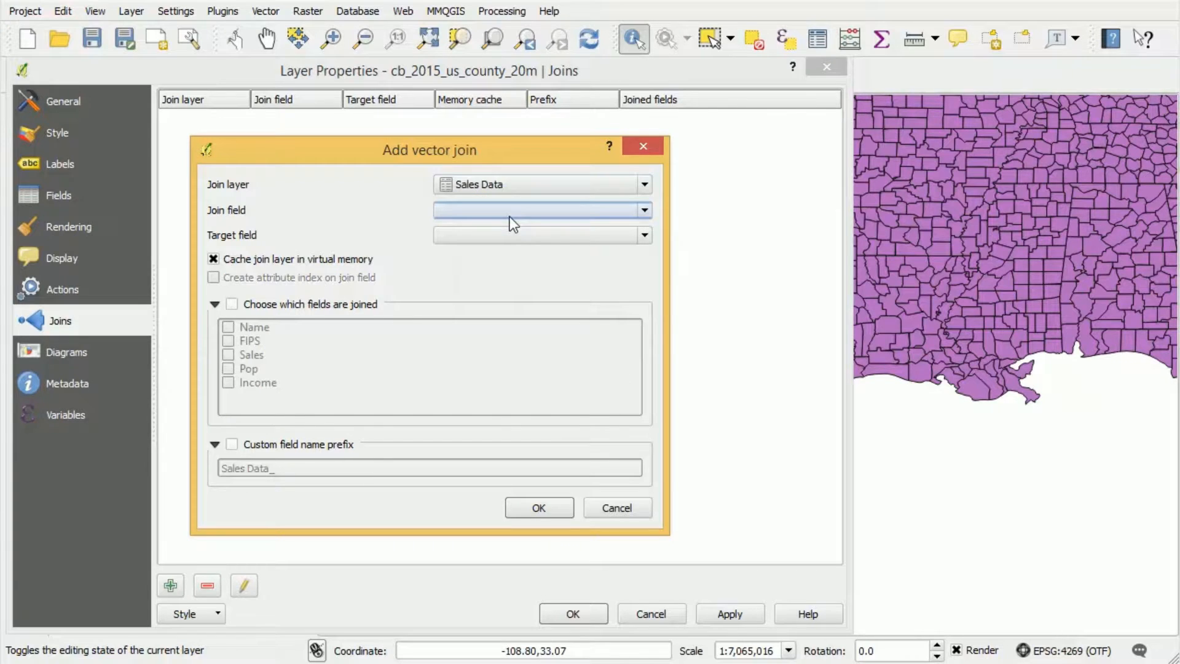
Step: Match the join on FIPS as the join field and GEOID as the target field
left_click(513, 215)
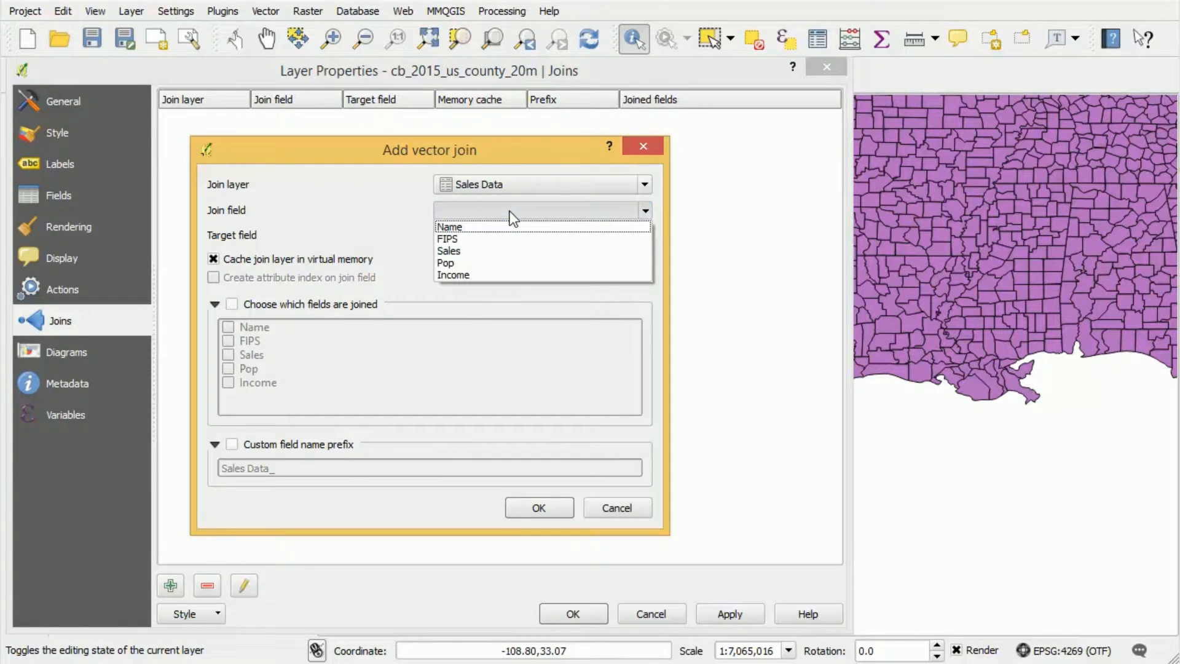
left_click(418, 200)
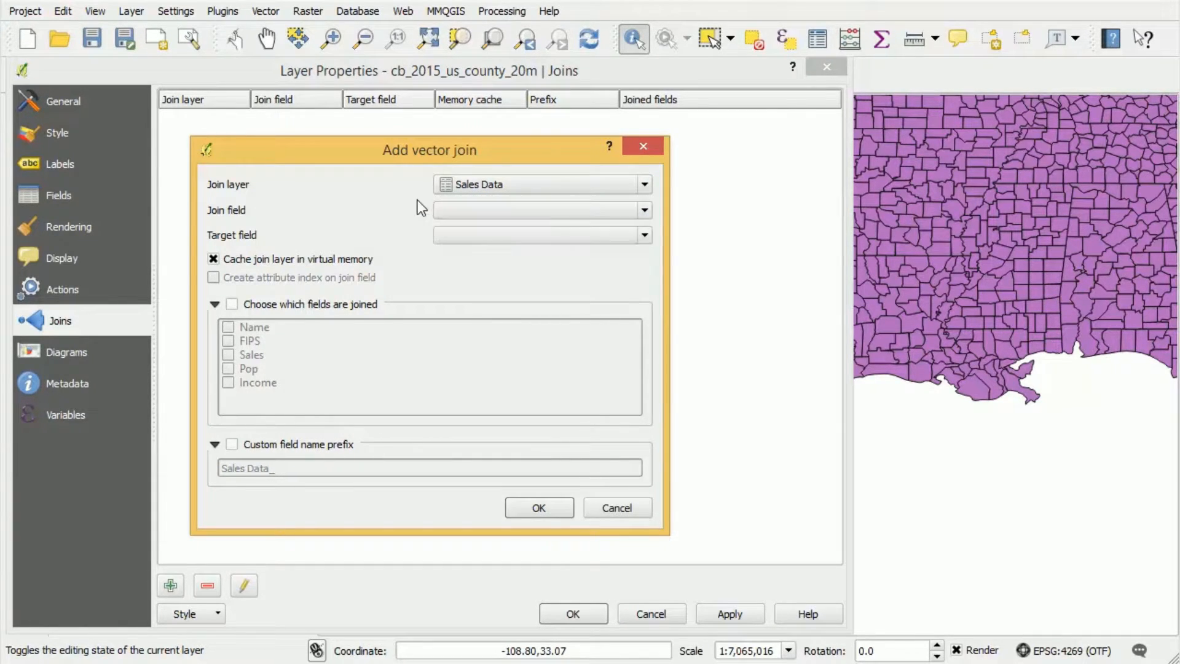
left_click(148, 662)
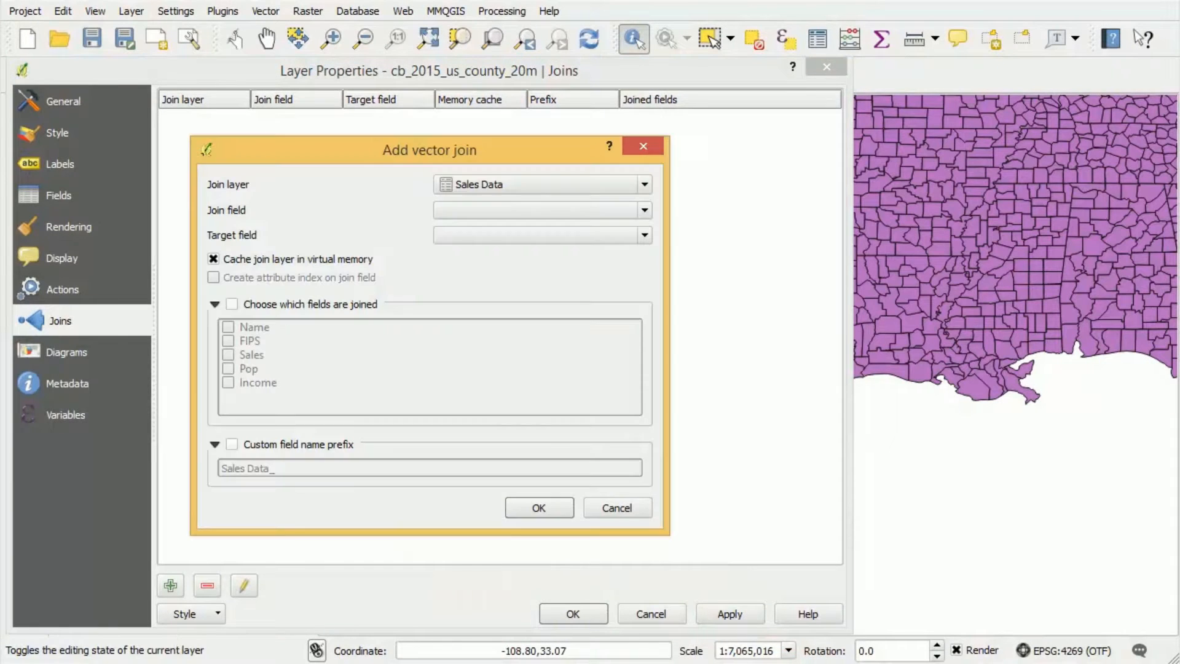
left_click(562, 212)
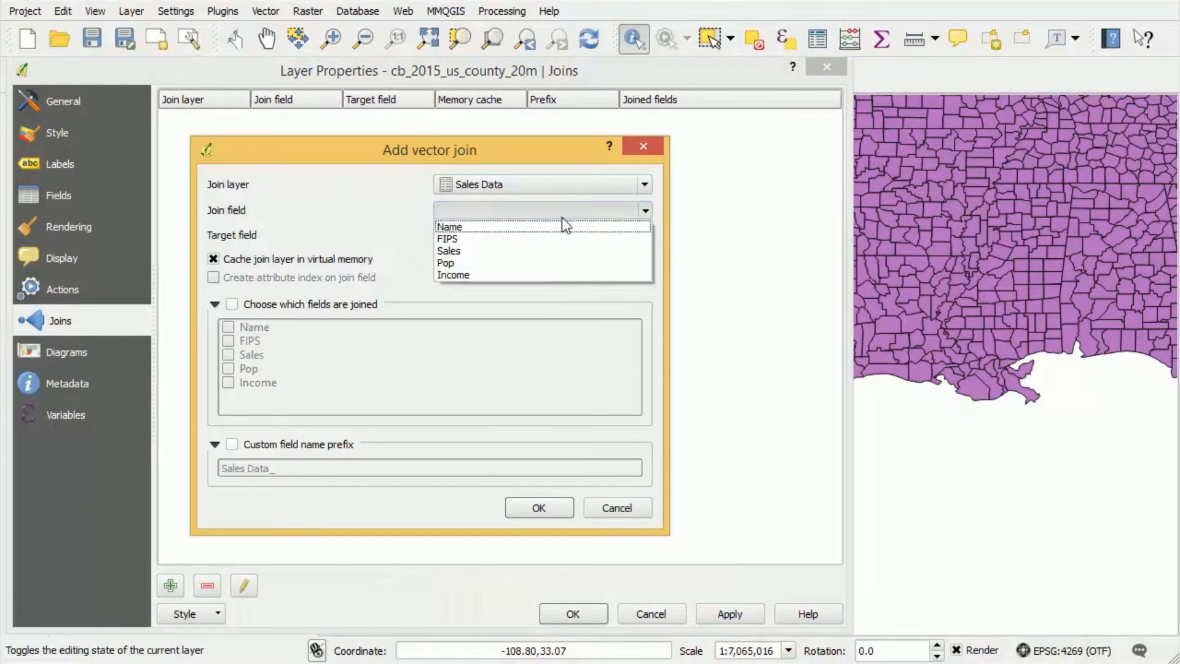
left_click(528, 240)
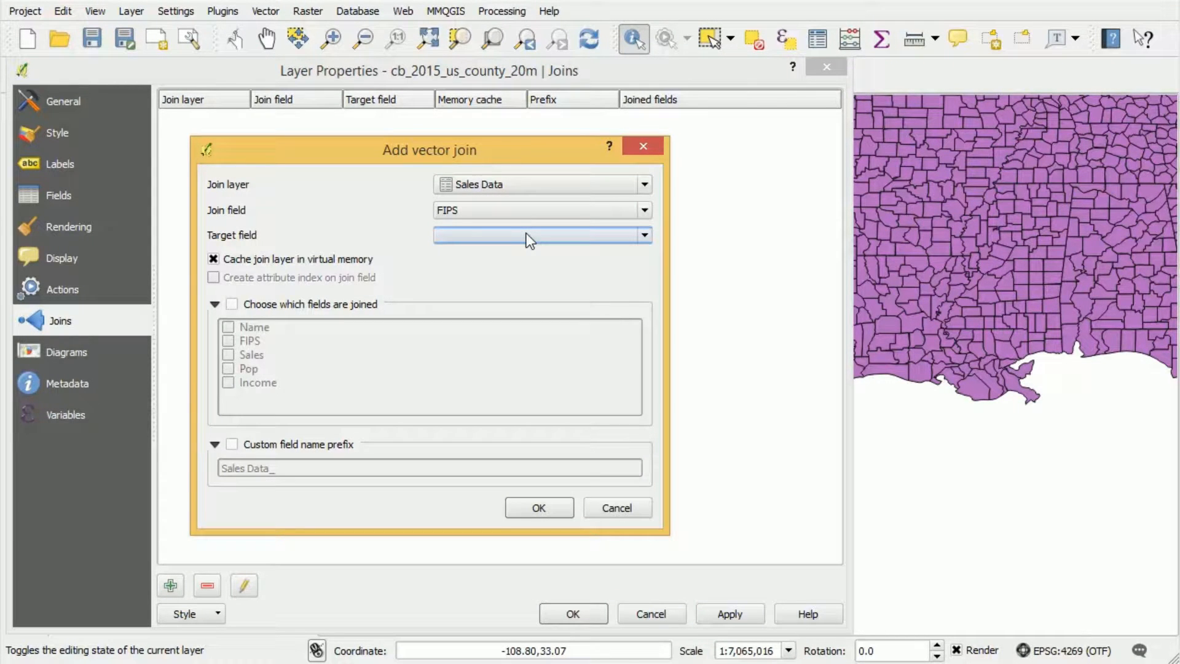
left_click(526, 236)
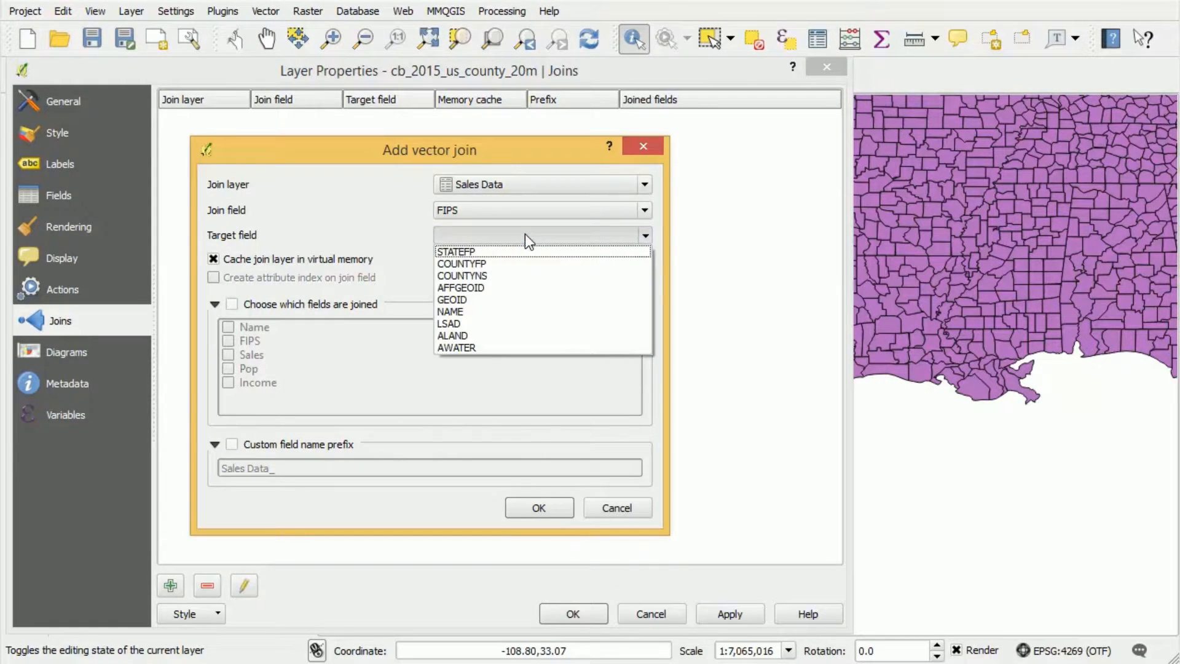
left_click(497, 300)
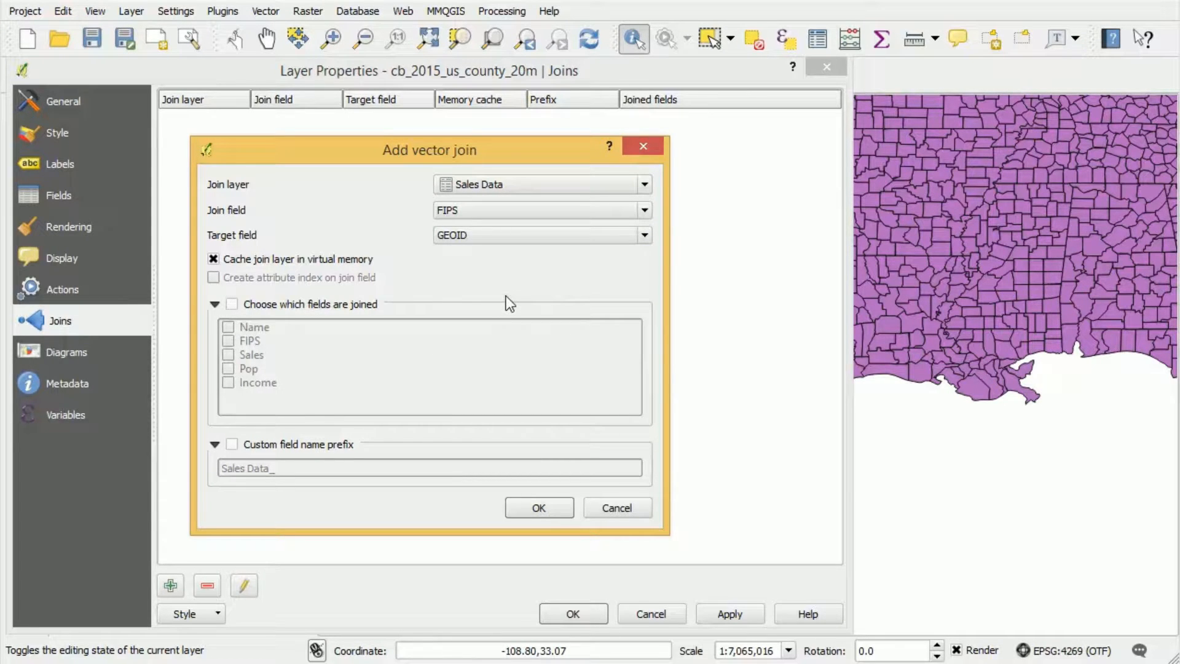
Step: Restrict the joined fields to Sales, Pop and Income
left_click(232, 305)
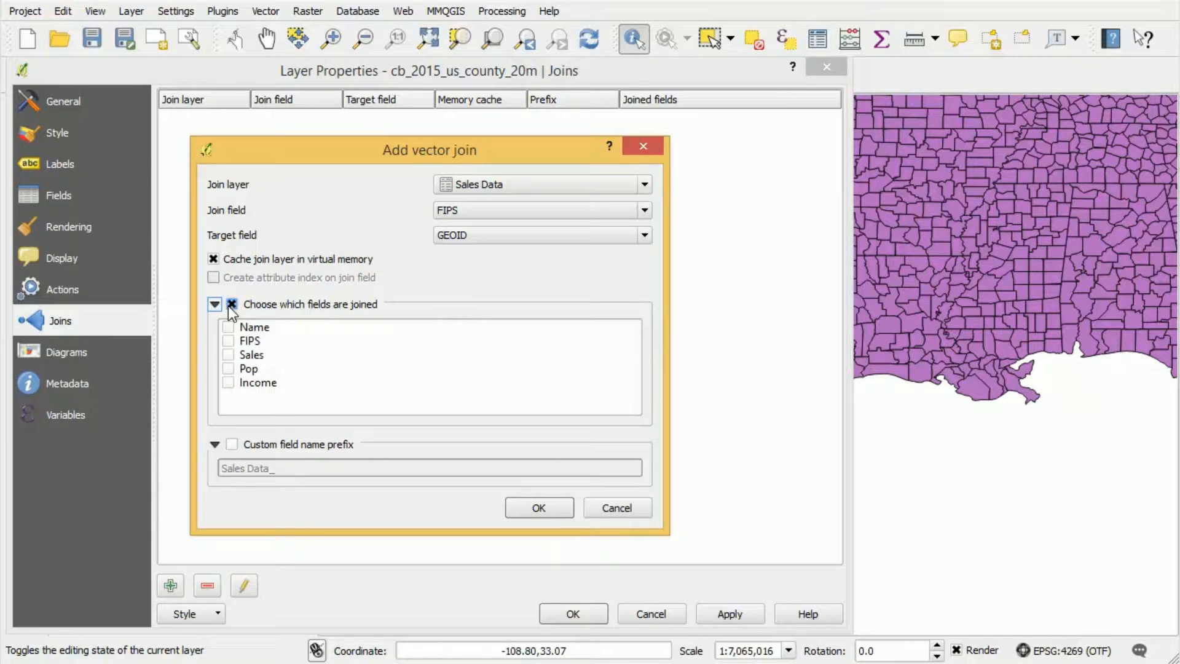
left_click(228, 355)
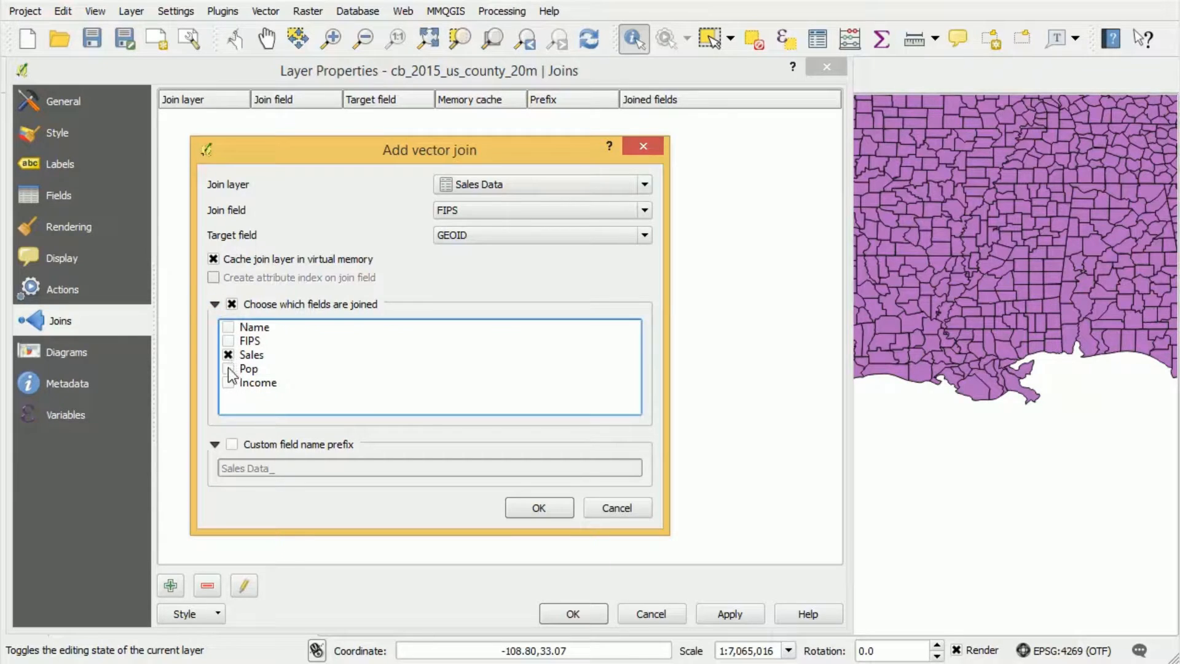
left_click(228, 369)
left_click(229, 382)
Step: Enable a custom field name prefix, clear it to blank, and accept the join and the layer properties
left_click(232, 444)
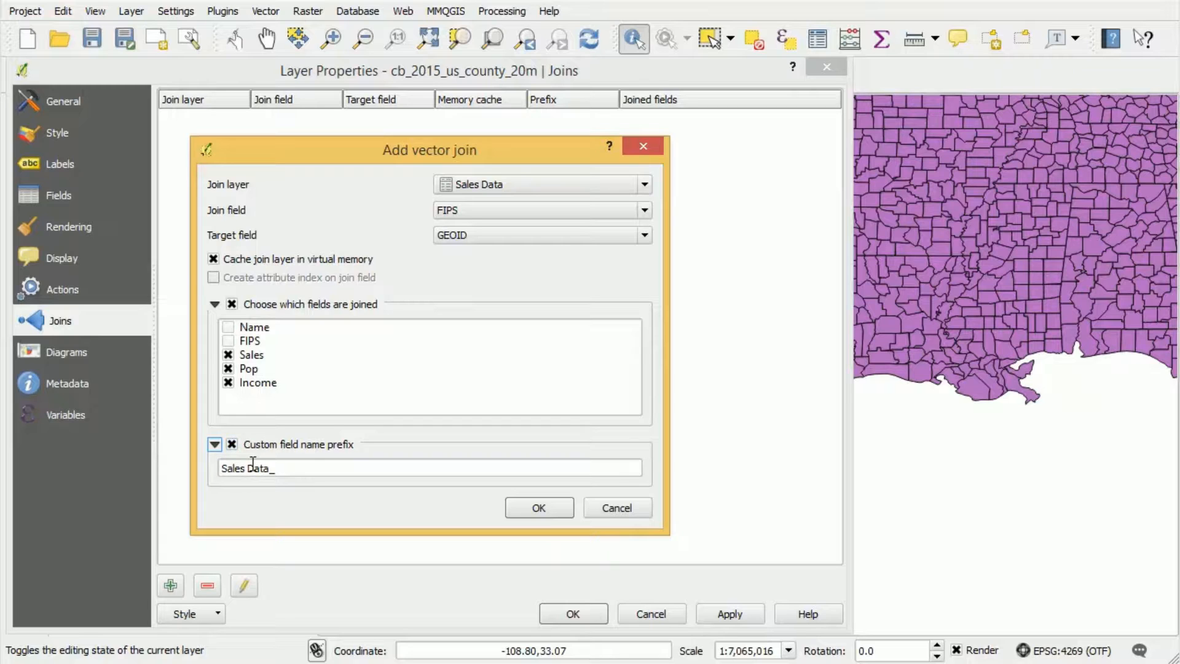
double_click(253, 467)
key("BackSpace")
key("BackSpace")
key("BackSpace")
key("BackSpace")
key("BackSpace")
key("BackSpace")
key("BackSpace")
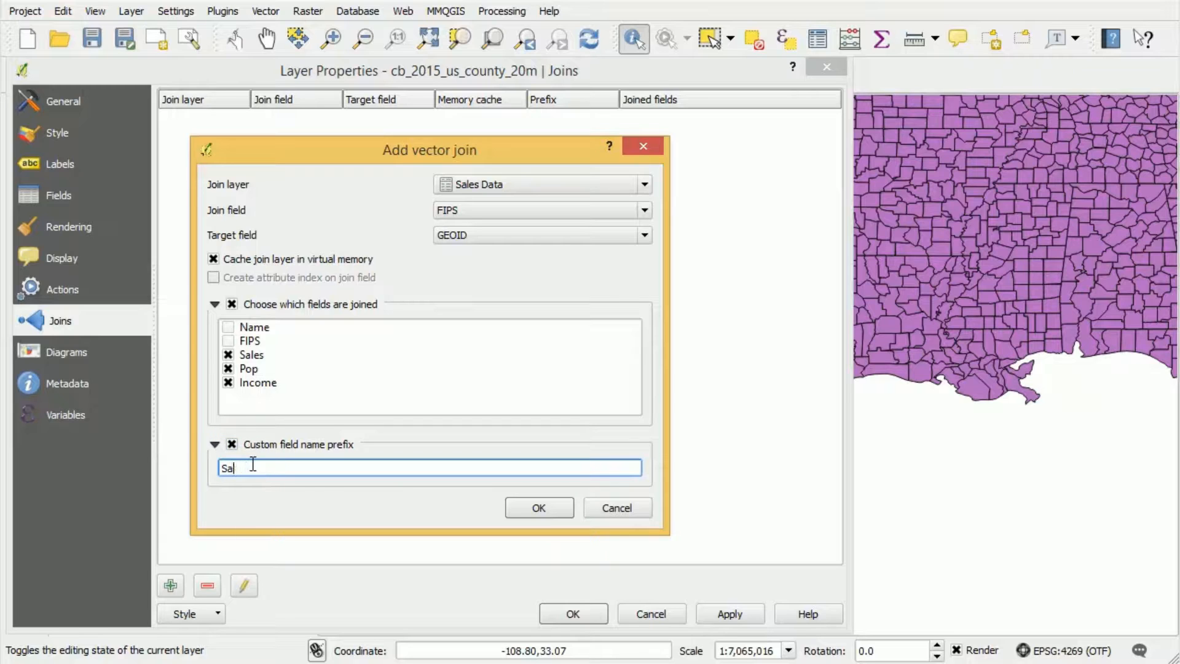
left_click(556, 509)
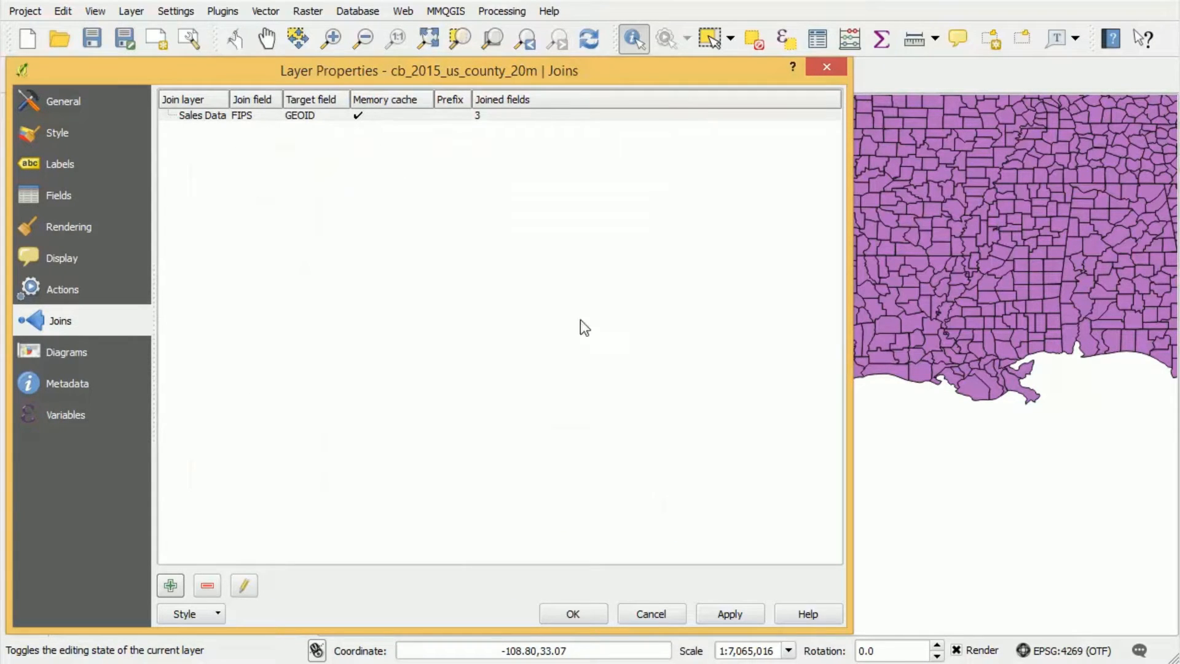
left_click(577, 615)
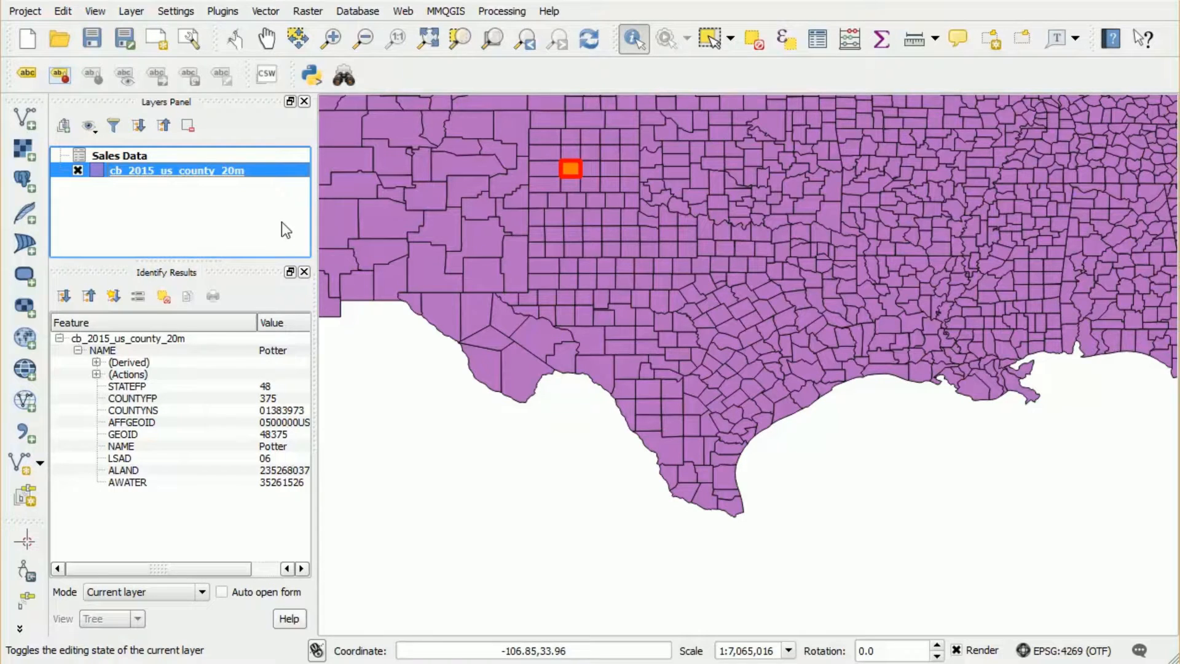
Step: Check the joined Sales, Pop and Income columns in the county layer's attribute table, sorted by Sales in descending order
right_click(158, 172)
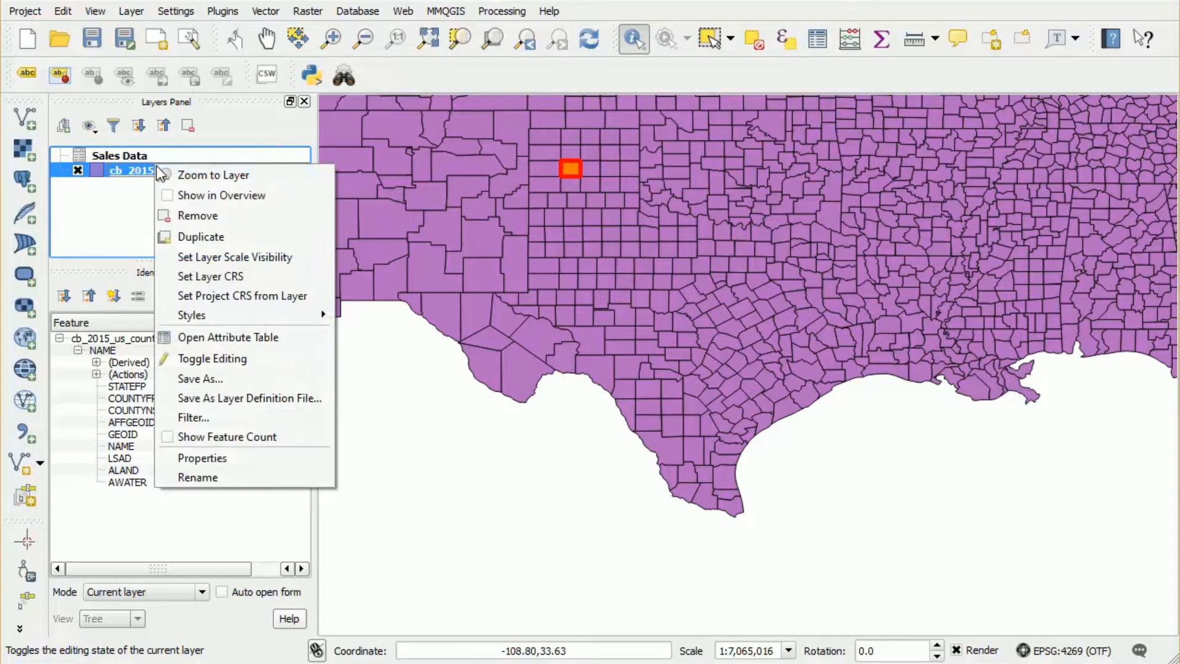
left_click(248, 334)
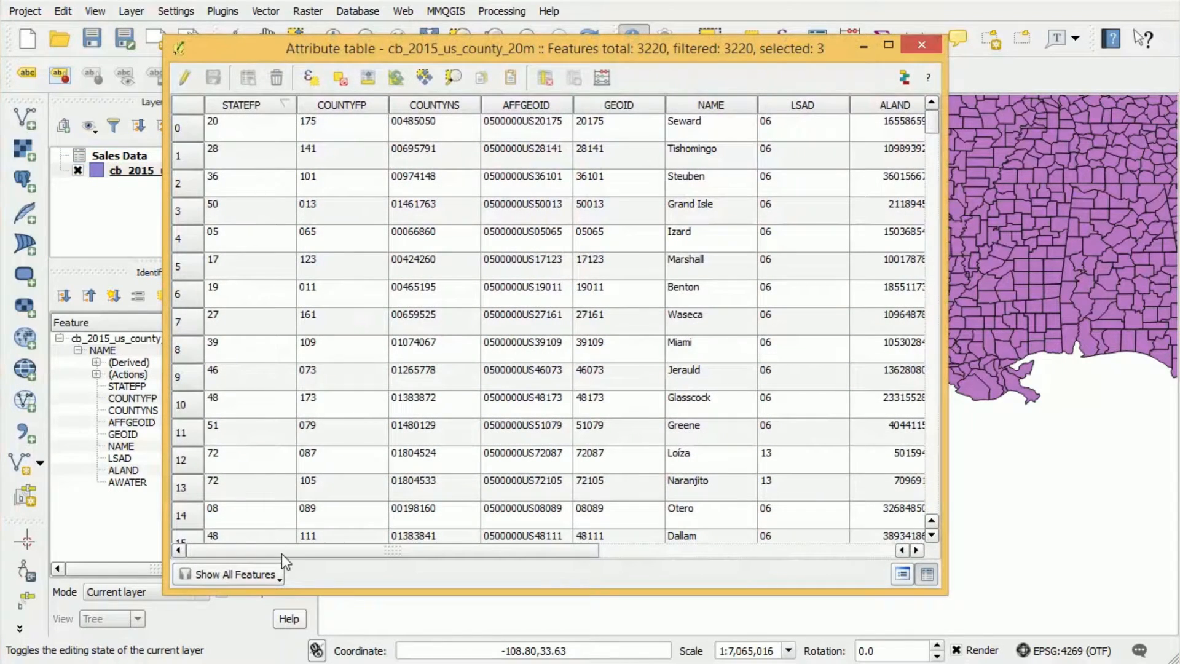
left_click_drag(282, 555, 836, 536)
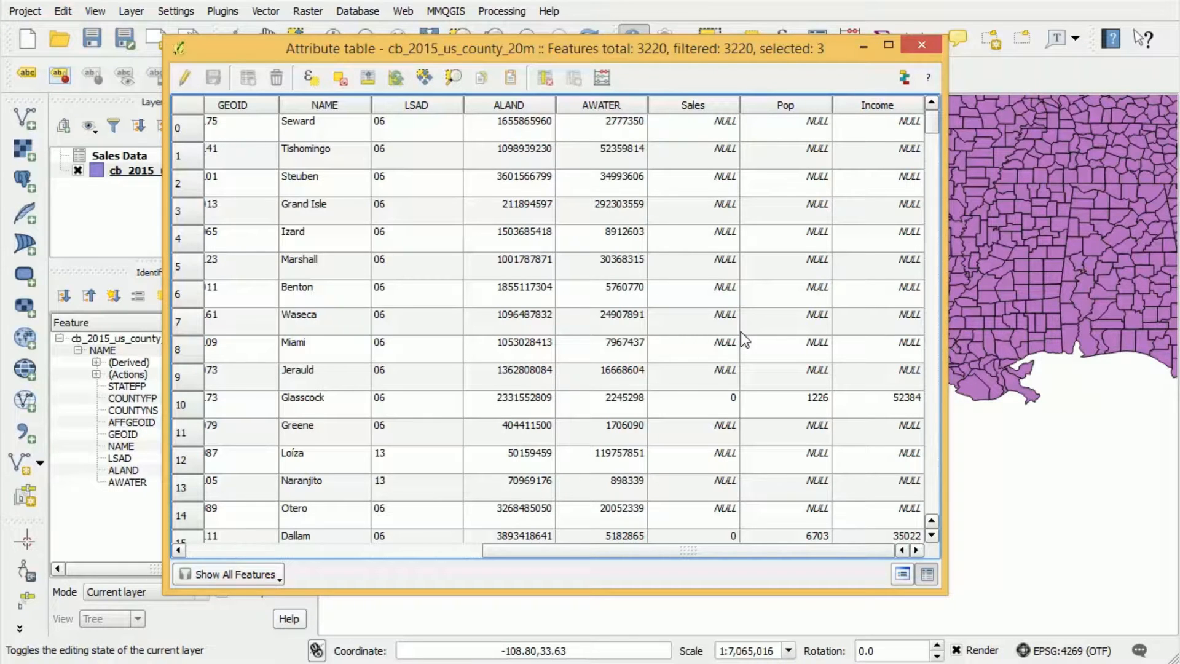
left_click(701, 109)
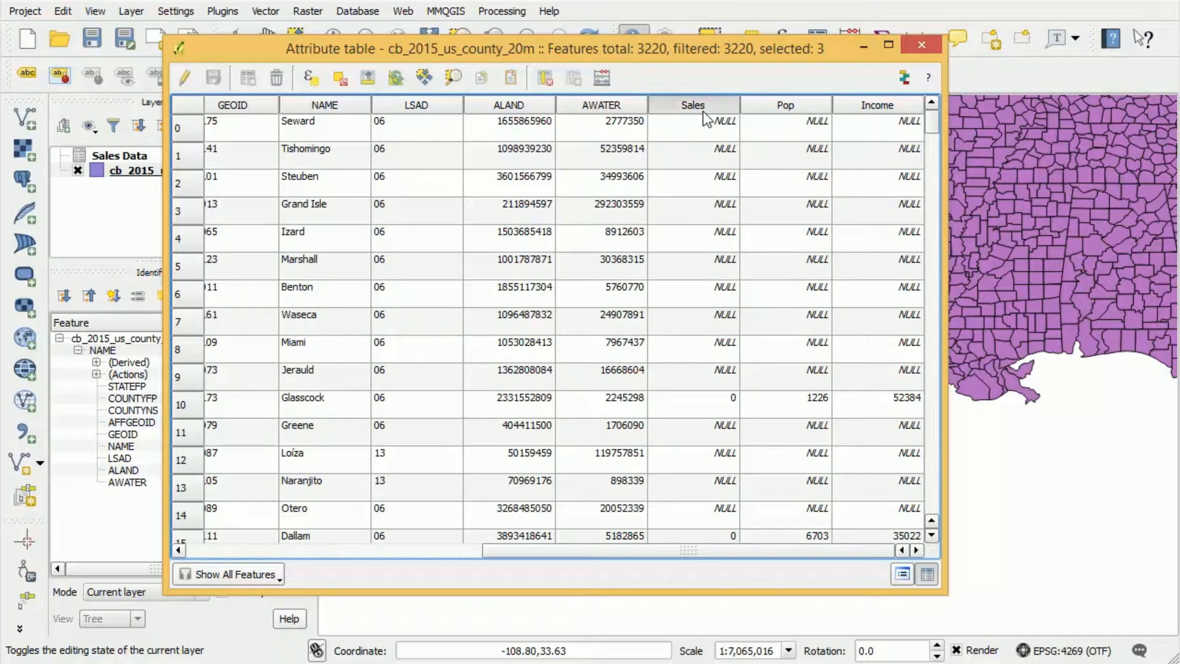
left_click(704, 111)
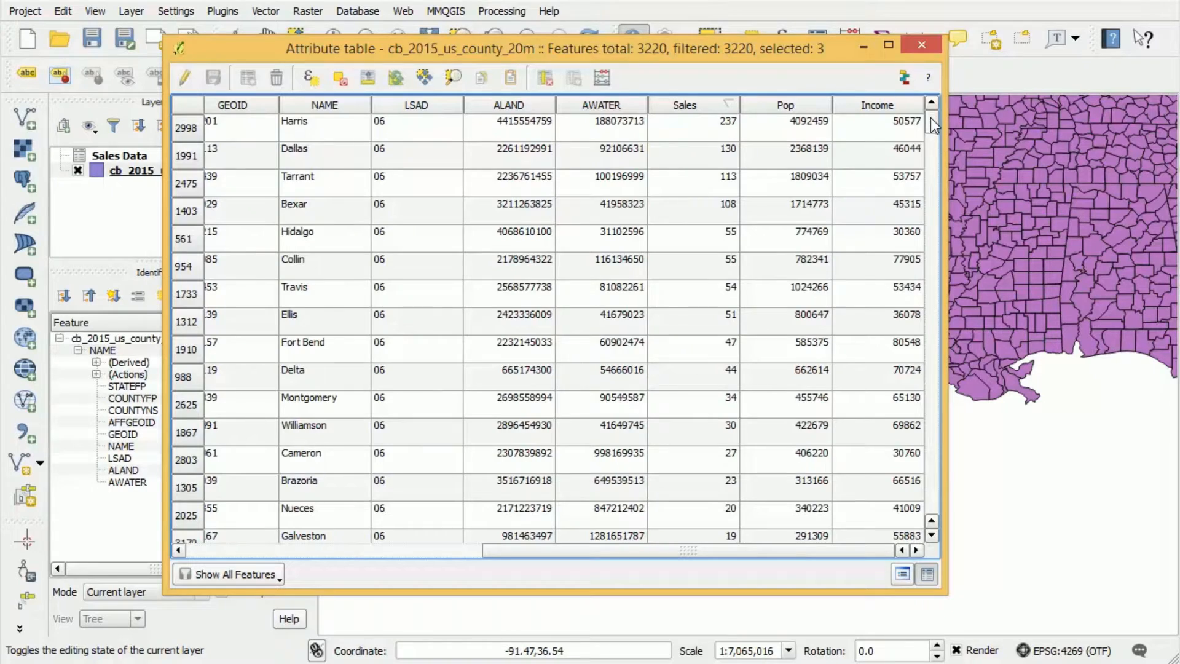
mouse_move(931, 117)
left_mouse_down()
mouse_move(932, 130)
mouse_move(932, 109)
left_mouse_up()
left_click(925, 43)
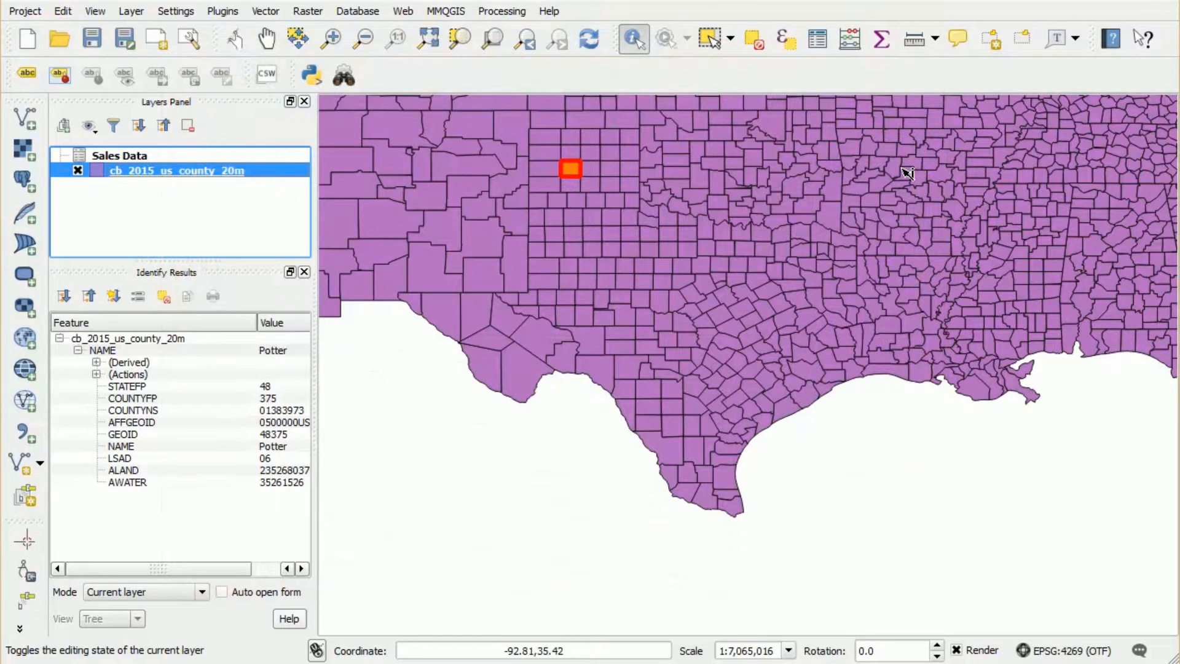
Step: Start saving the joined cb_2015_us_county_20m layer as an ESRI Shapefile named Sales Data
left_click(501, 662)
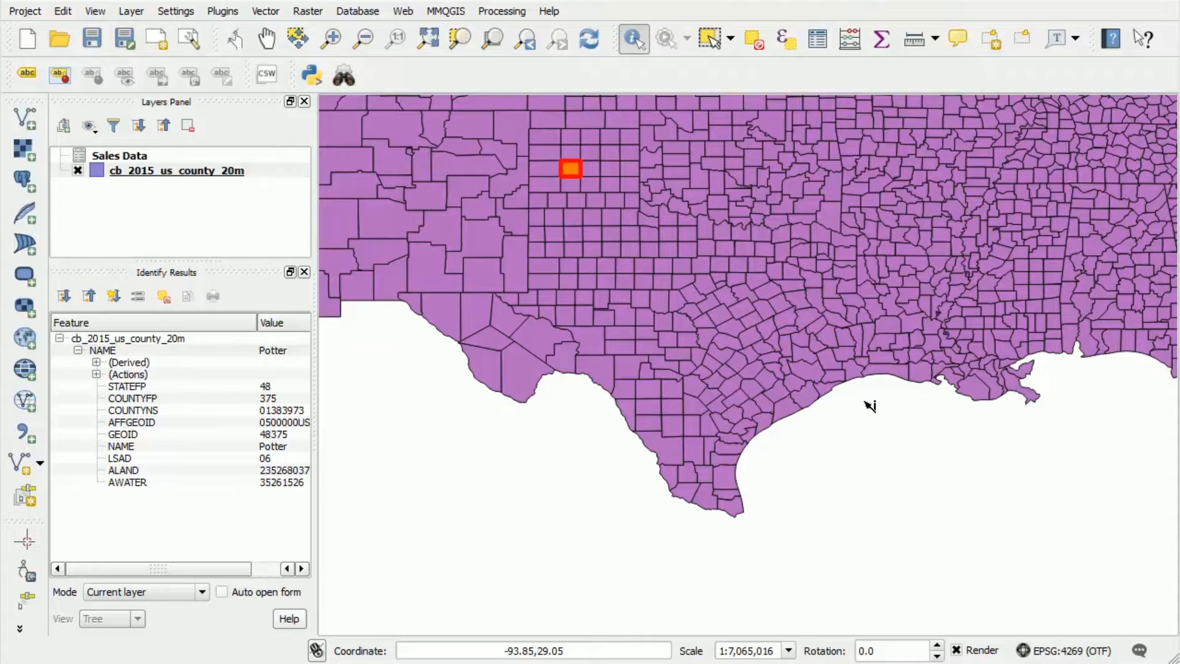
right_click(191, 176)
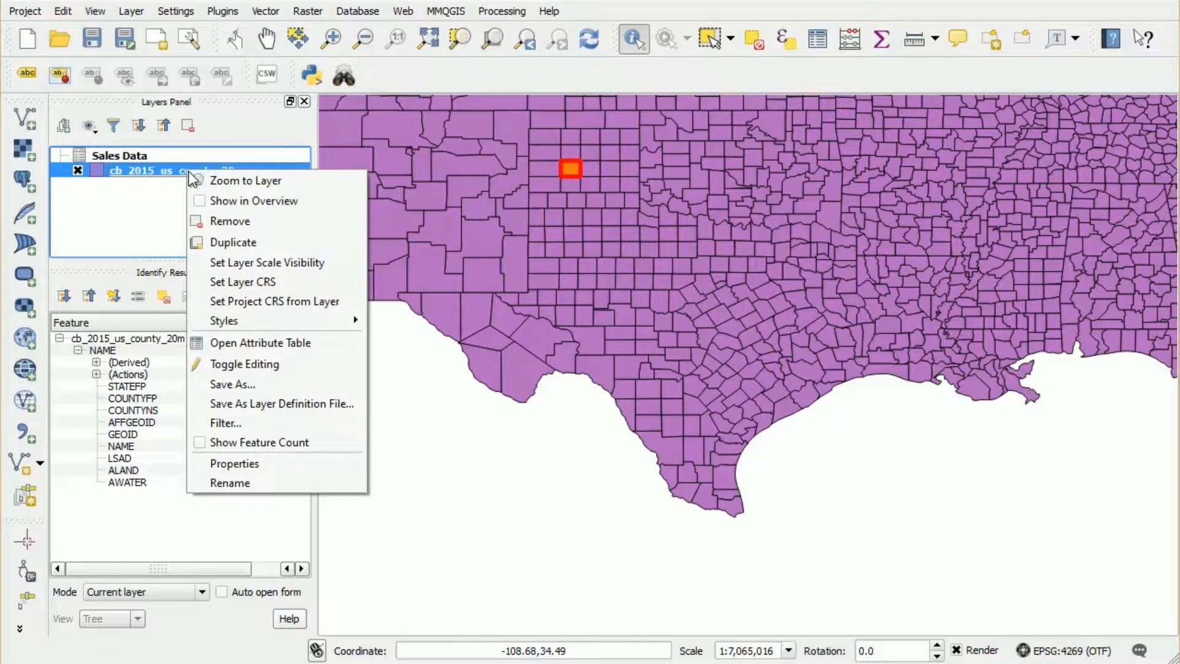
left_click(256, 384)
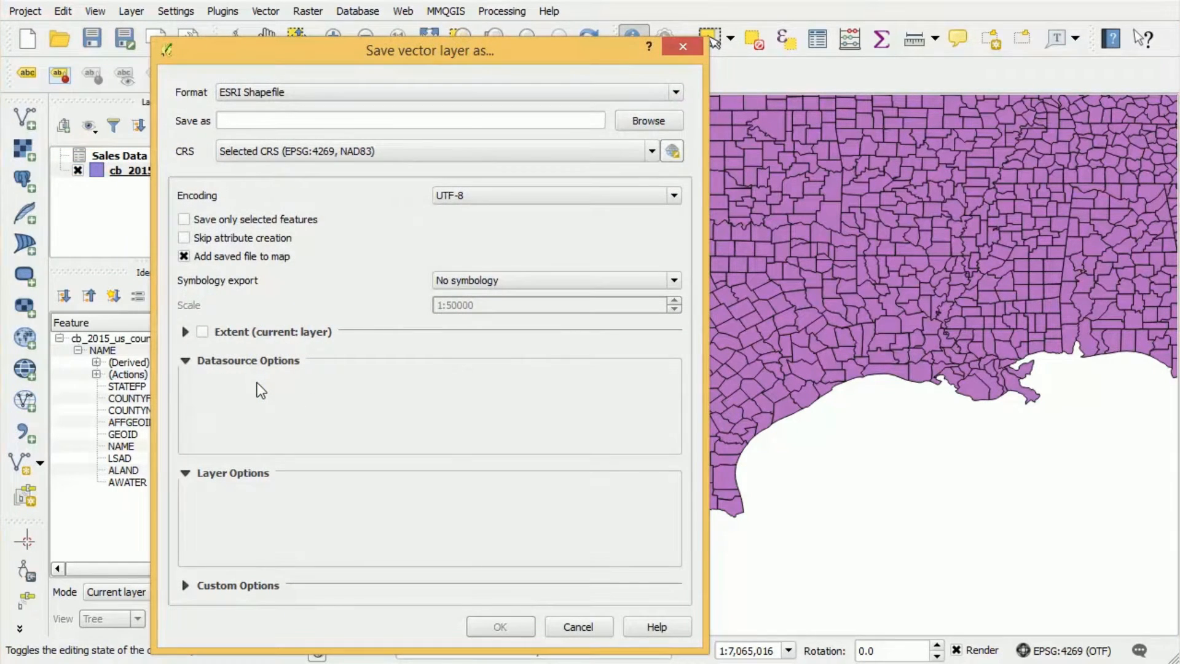
left_click(301, 123)
type("Sak=")
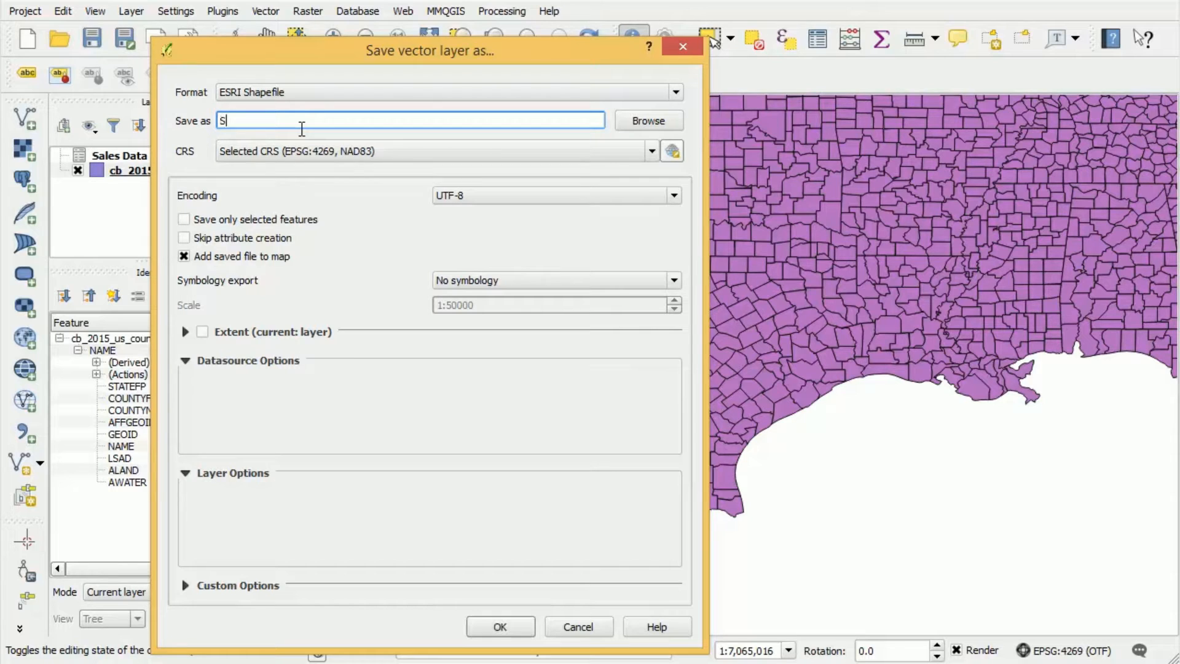
key("BackSpace")
key("BackSpace")
type("les Data")
Step: Set the Data folder on the Desktop as the save location and export the Sales Data shapefile
left_click(634, 122)
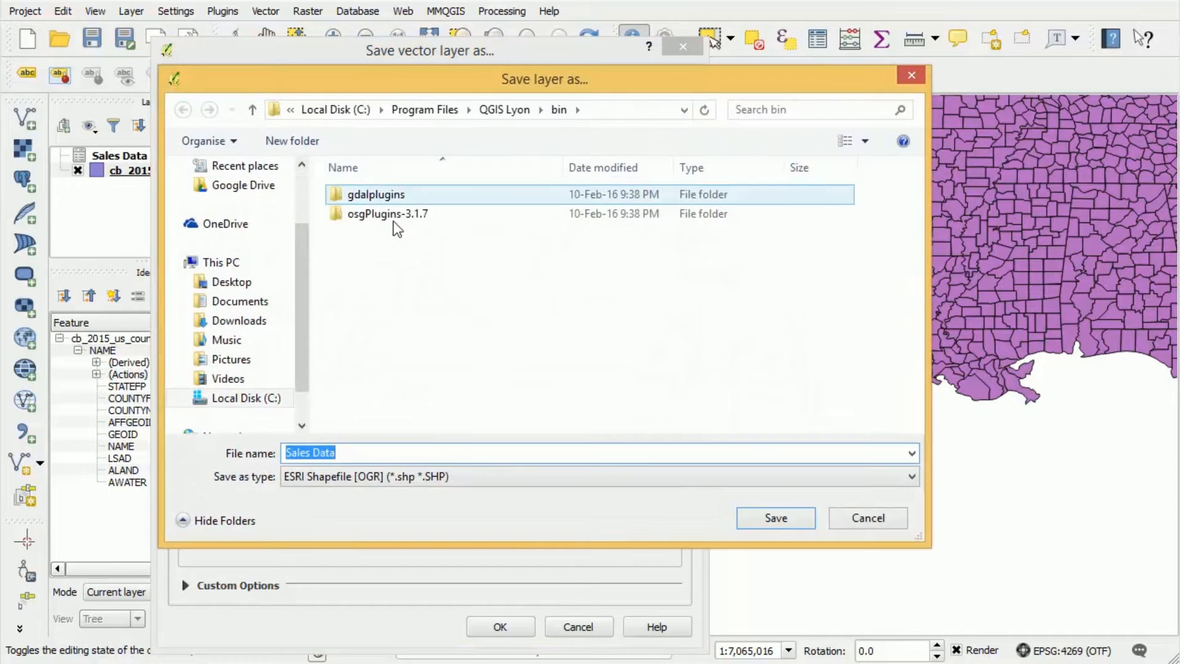
left_click(280, 284)
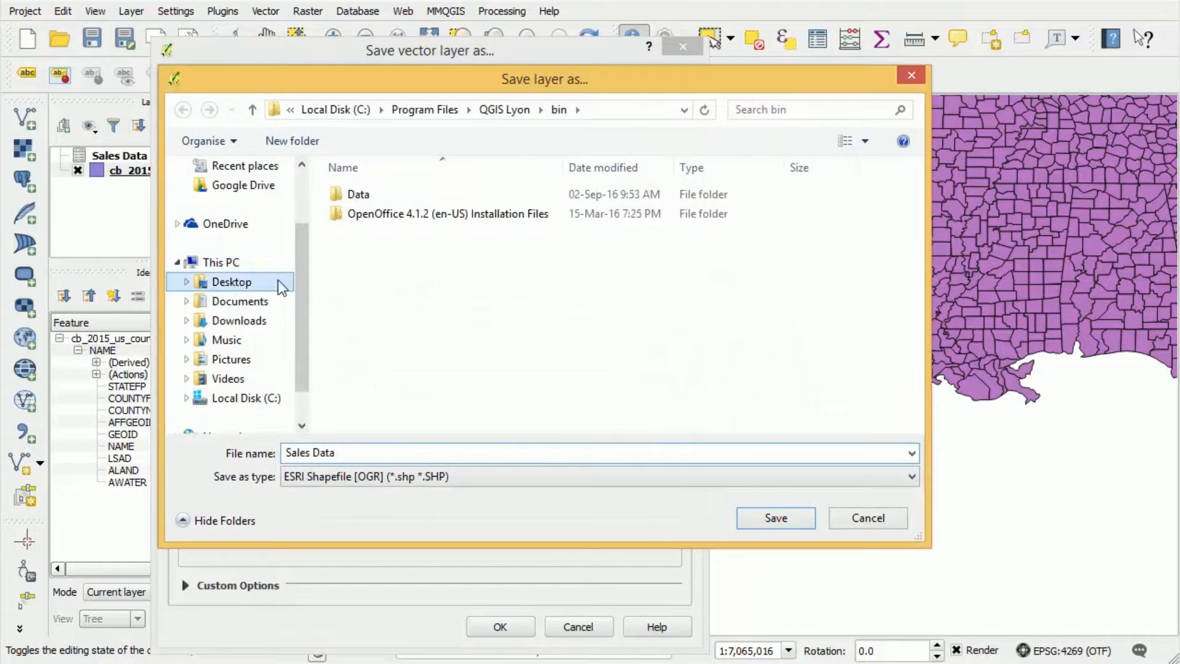
double_click(367, 194)
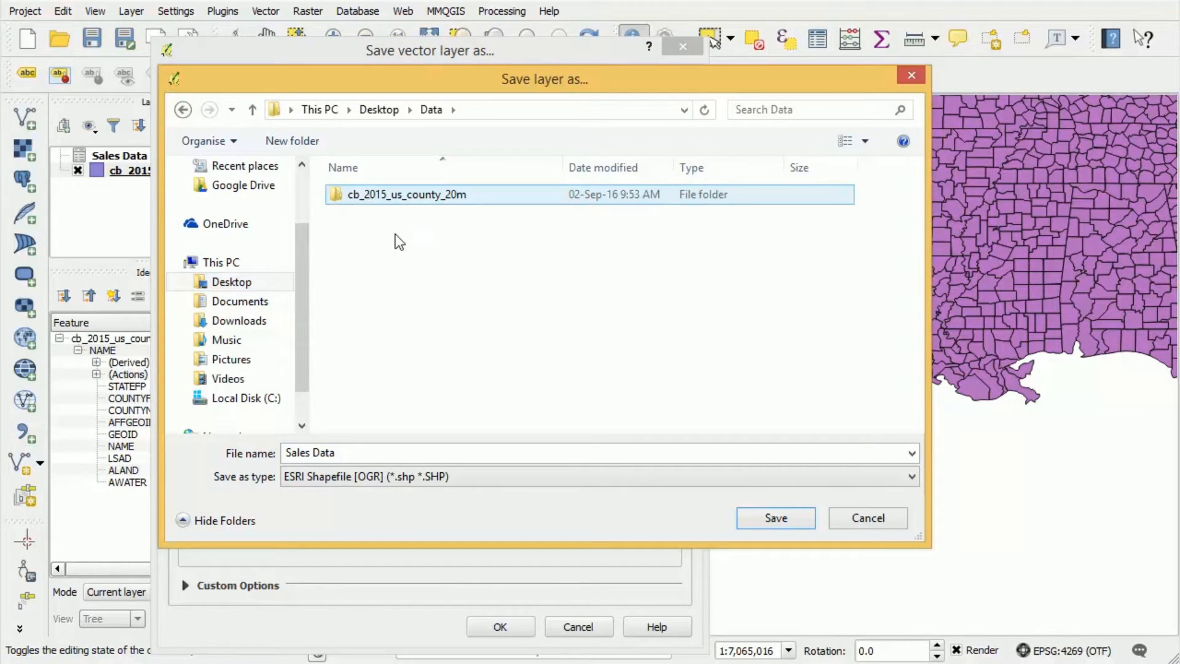
left_click(778, 516)
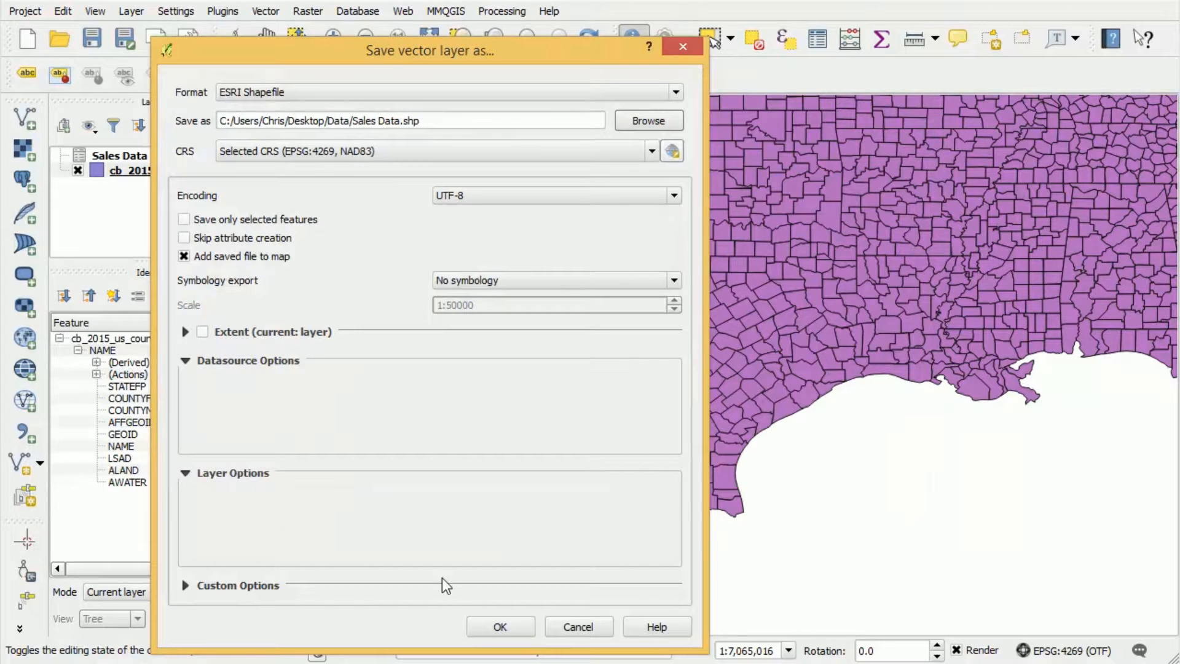
left_click(498, 627)
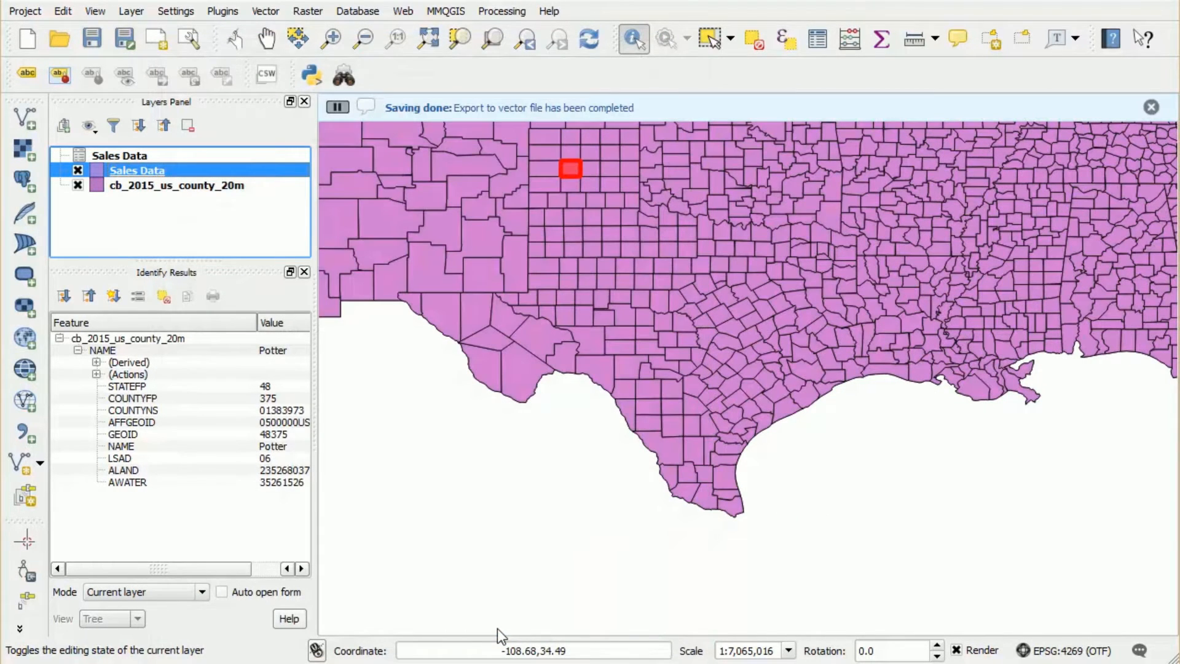
Step: Remove the original cb_2015_us_county_20m layer from the project
right_click(138, 191)
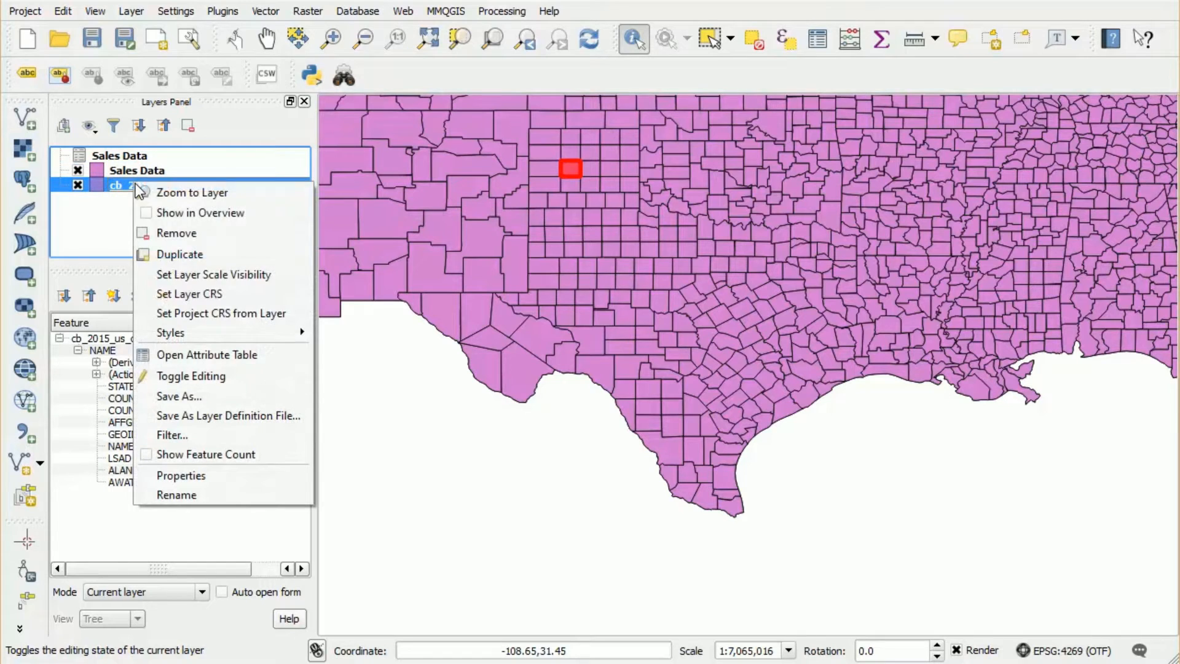
left_click(175, 232)
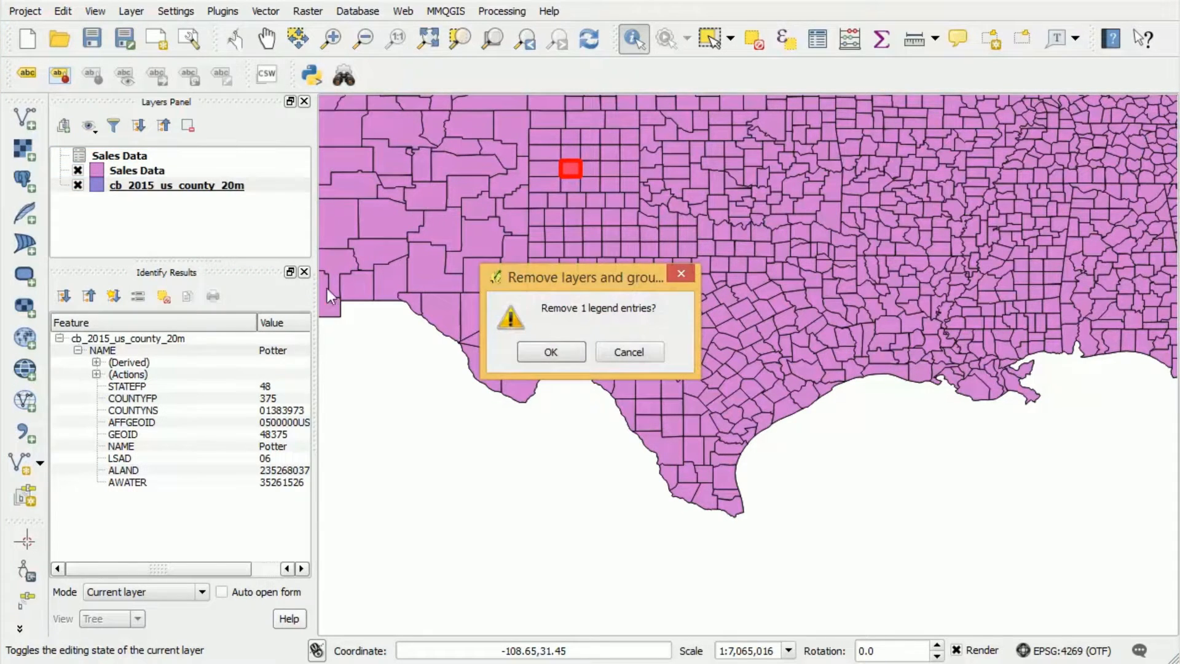
left_click(534, 348)
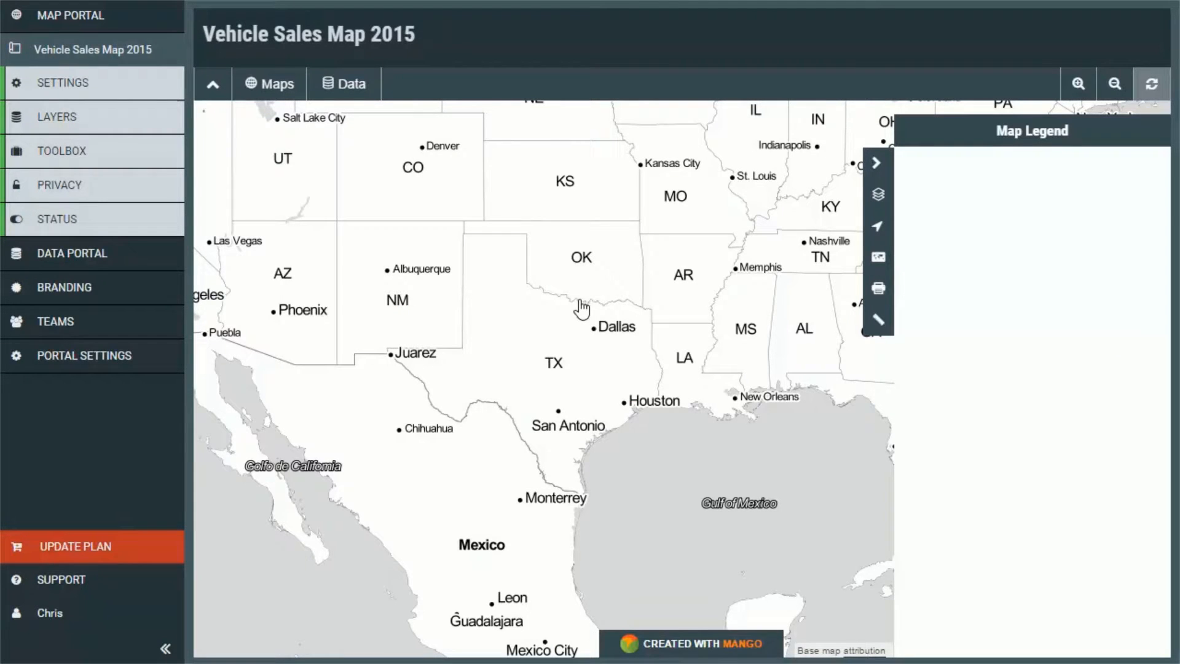
Step: Switch to the Mango map editor and start adding a new shapefile layer to Vehicle Sales Map 2015
left_click_drag(571, 253, 616, 261)
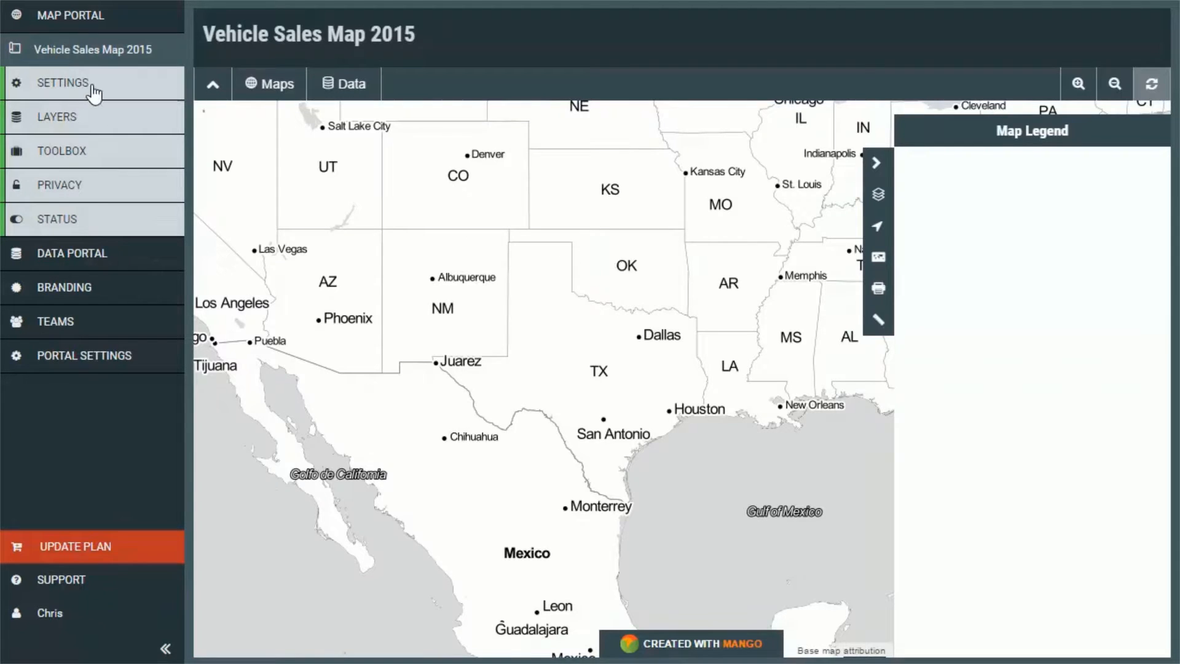
left_click(71, 116)
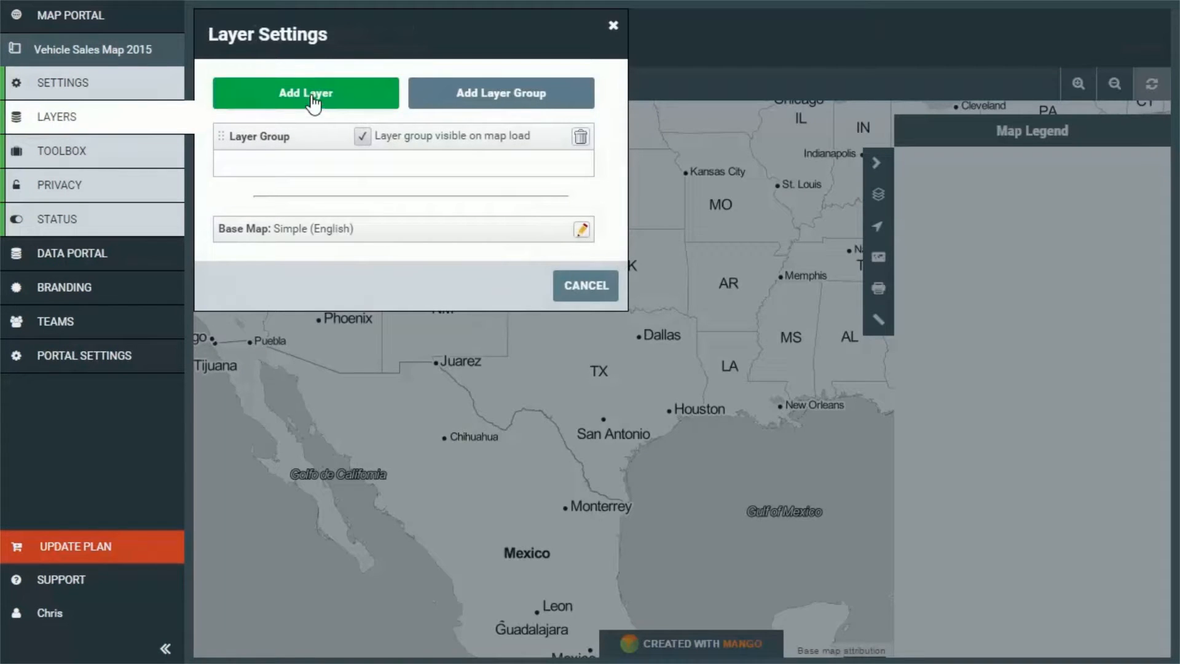
left_click(309, 101)
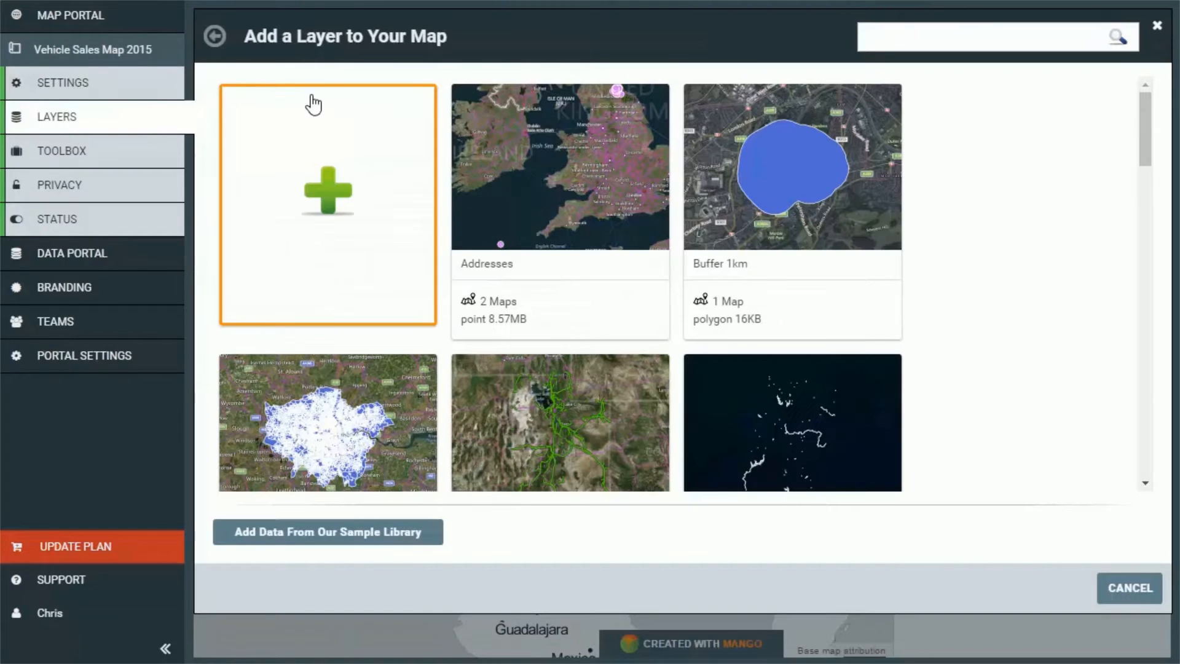
left_click(337, 189)
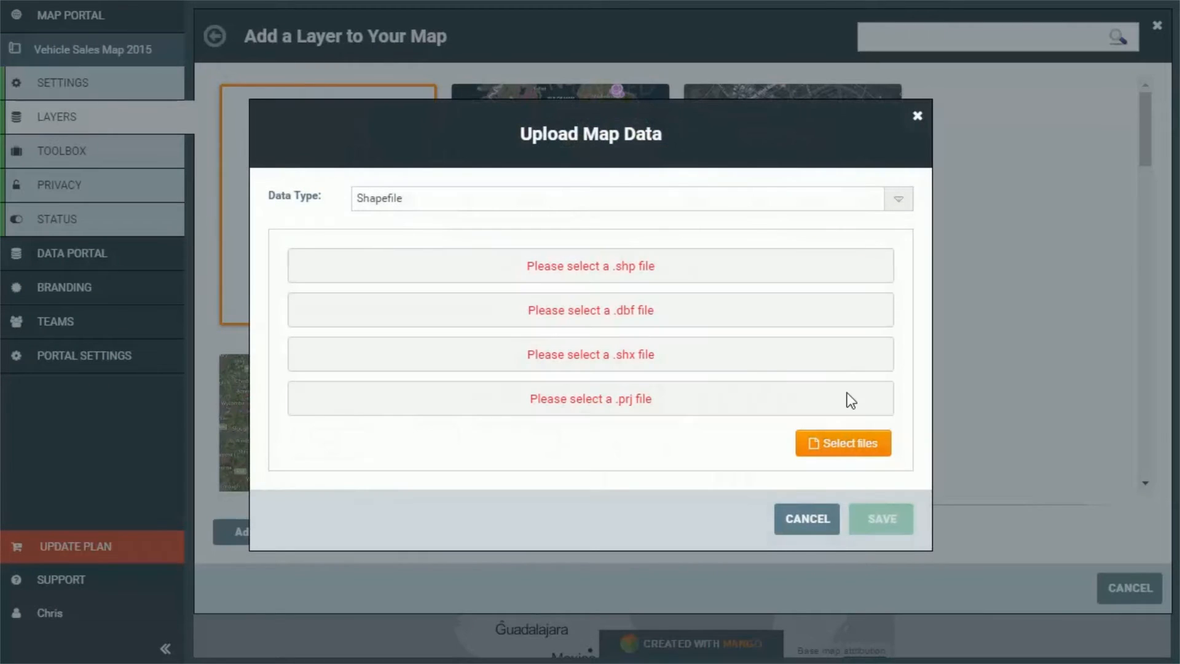
left_click(845, 437)
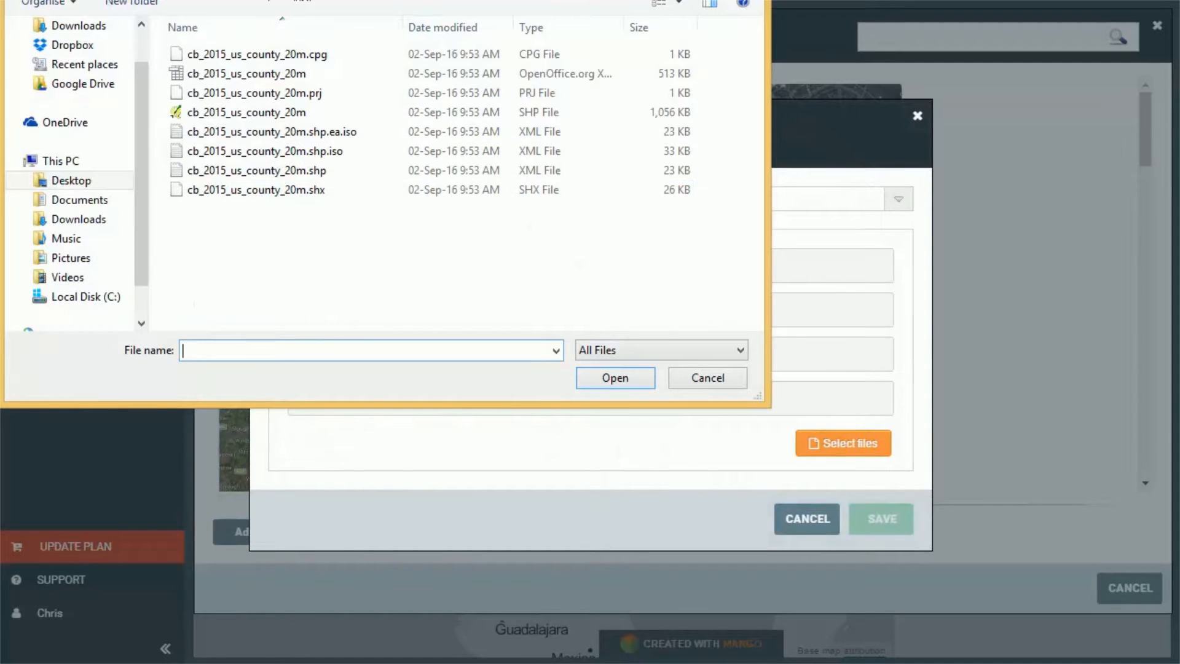
Step: Upload the .shp, .shx, .dbf and .prj files of Sales Data from the Data folder and save the dataset as a layer
left_click(294, 1)
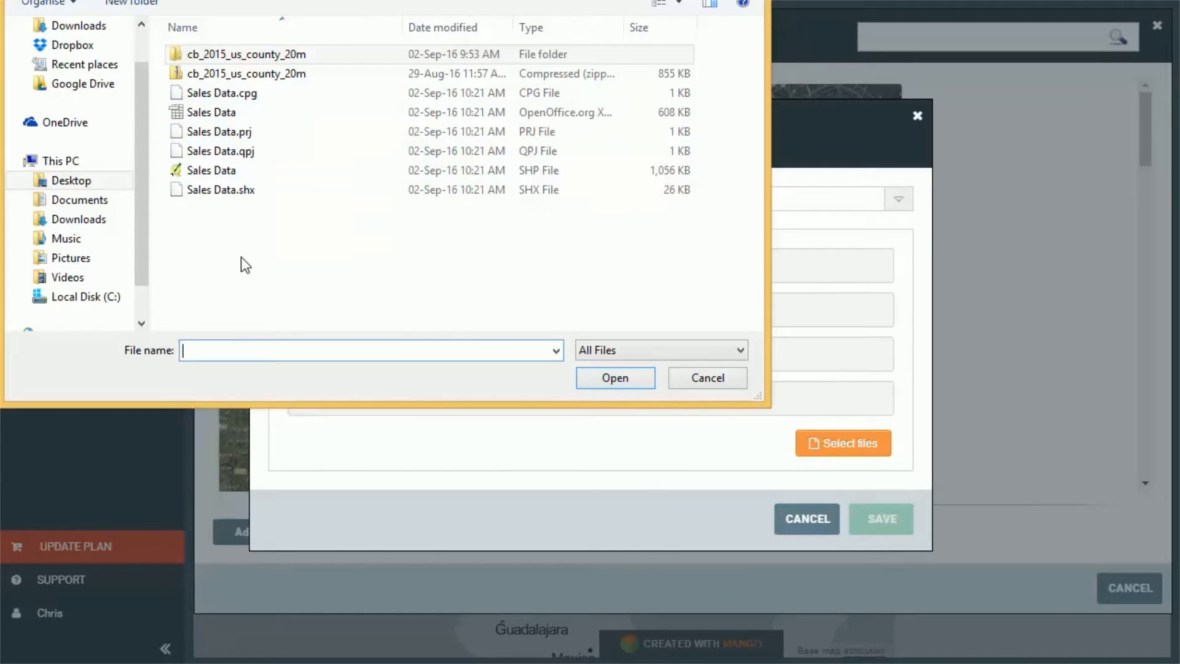
left_click(222, 170)
left_click(222, 186, "ctrl")
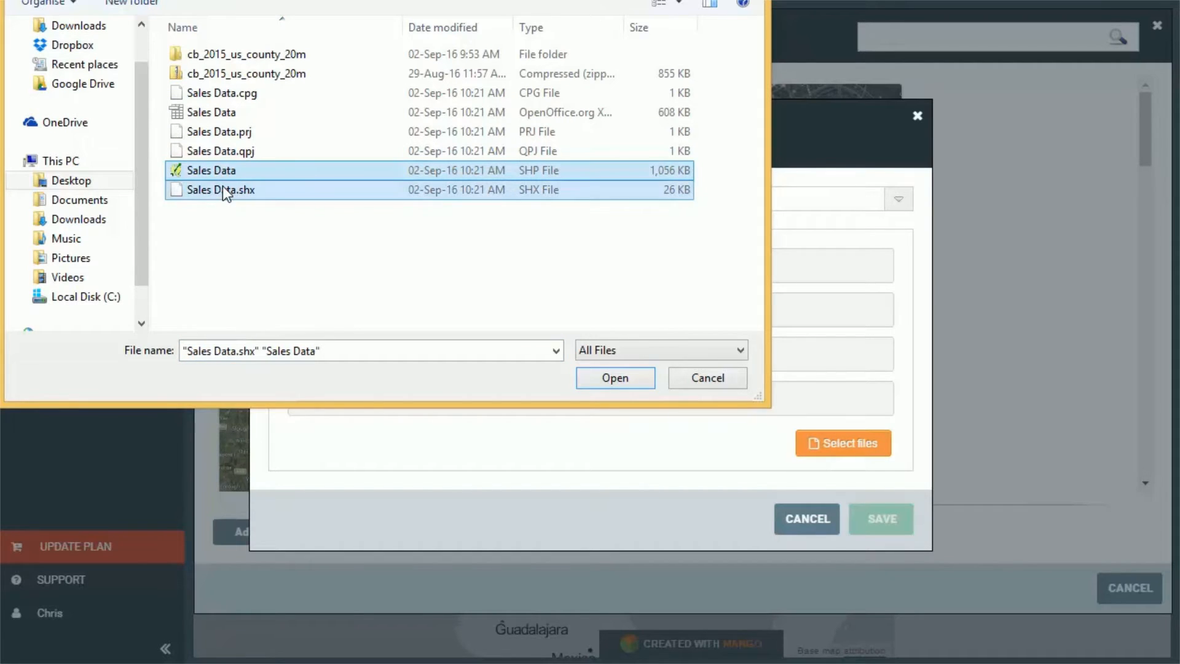
left_click(219, 115, "ctrl")
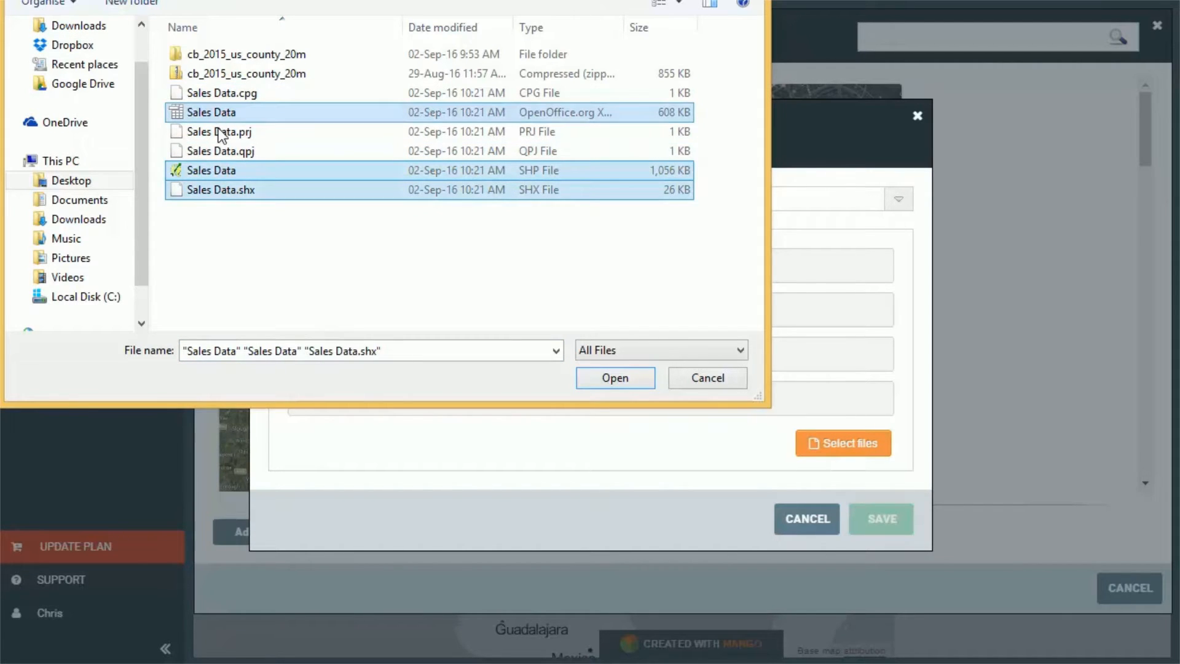
left_click(219, 132, "ctrl")
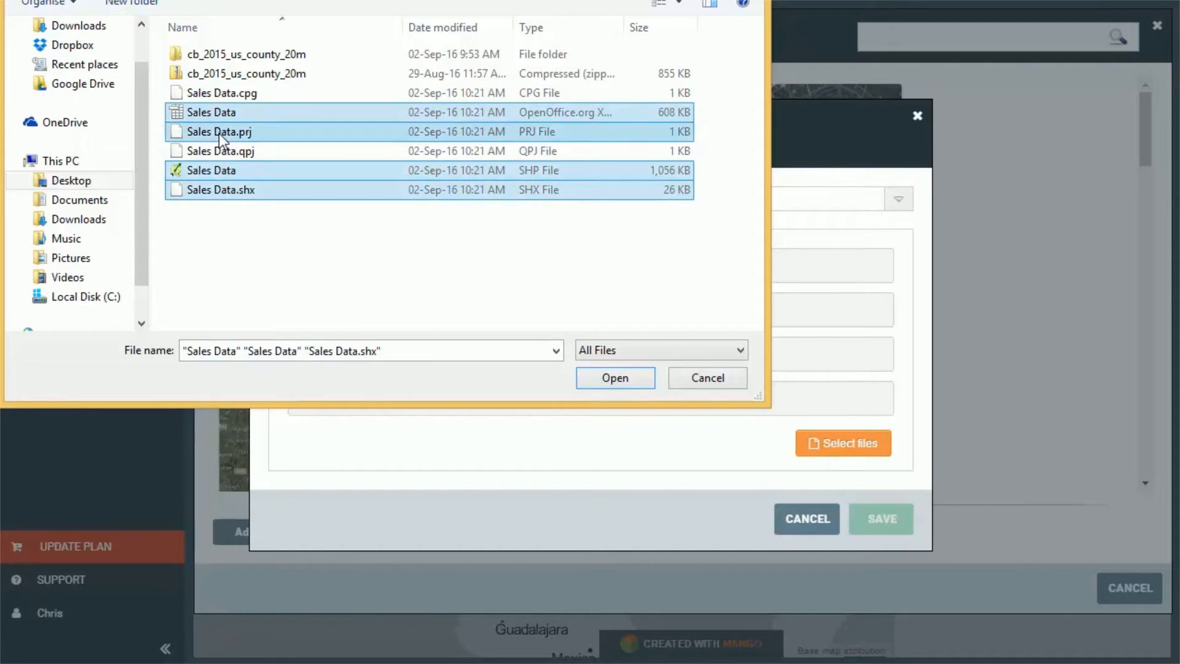
left_click(615, 378)
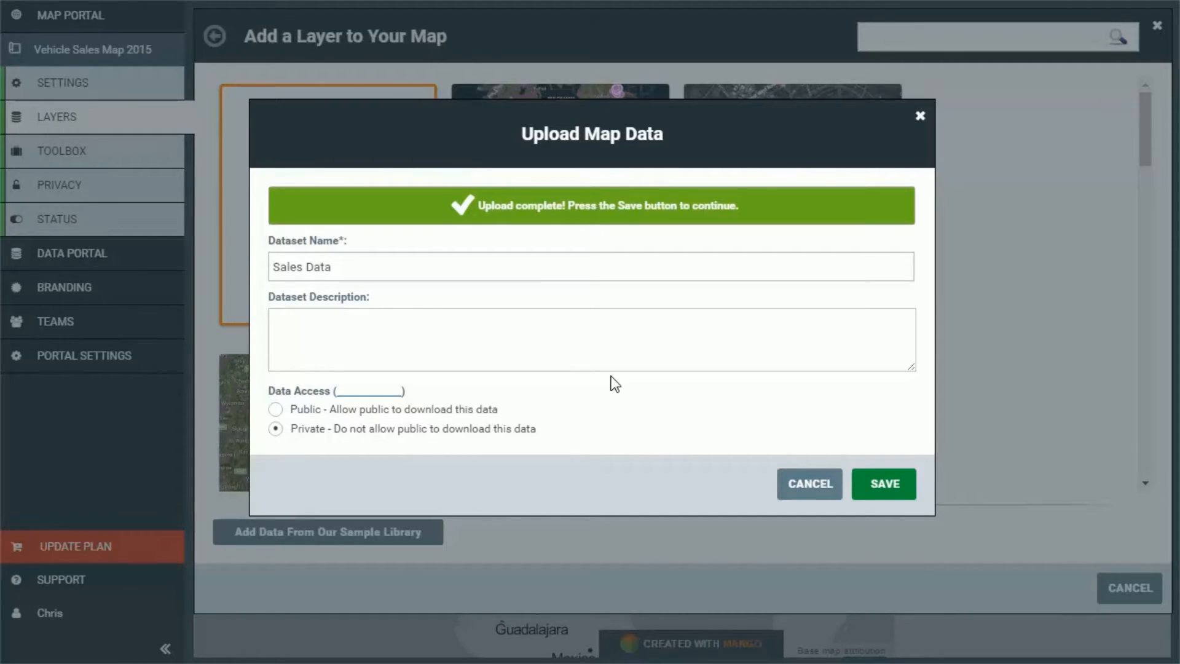
left_click(885, 487)
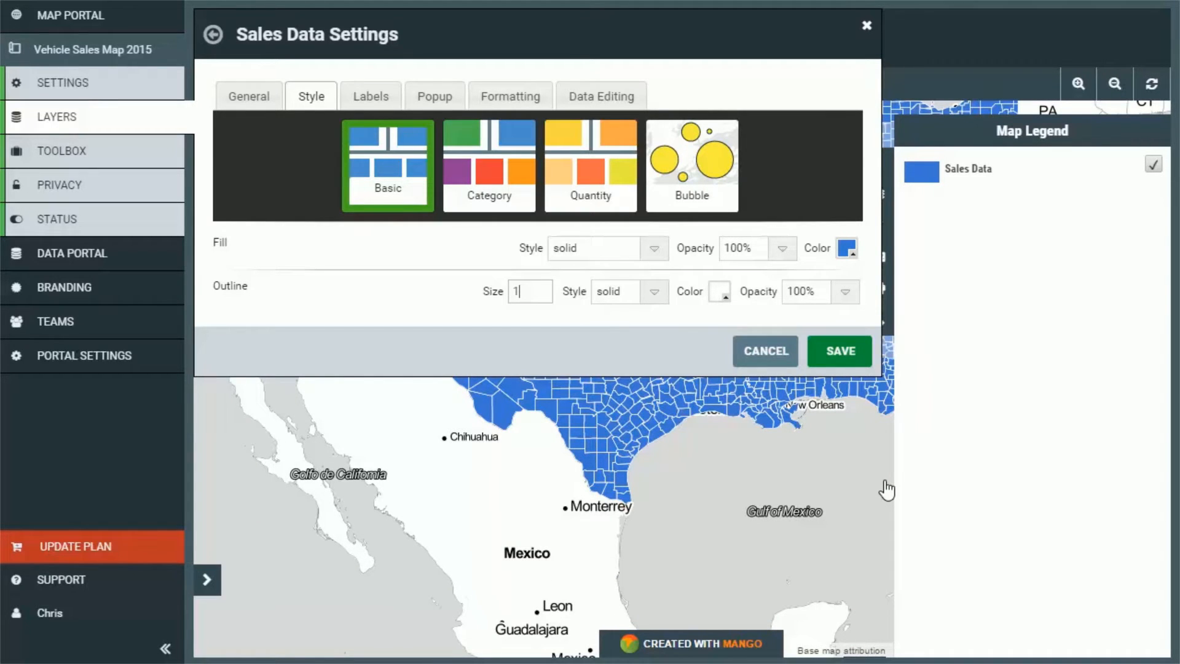
Step: Close the layer's style settings without saving and view the Sales Data counties across the whole United States
scroll(800, 397, "down", 3)
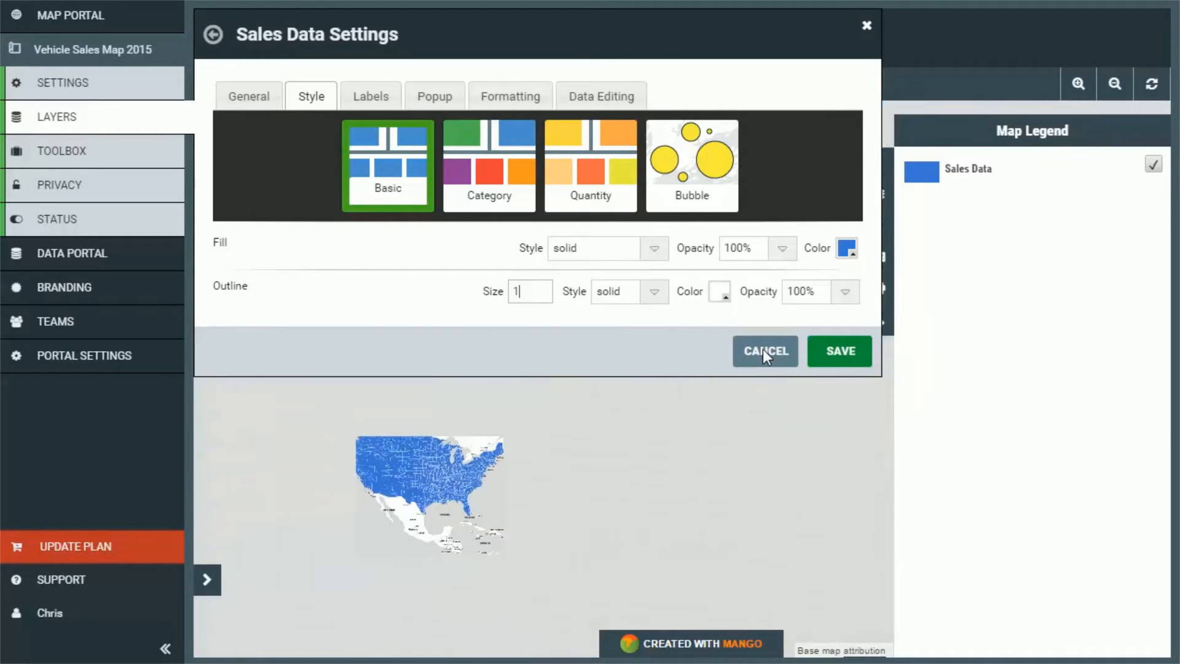
left_click(762, 351)
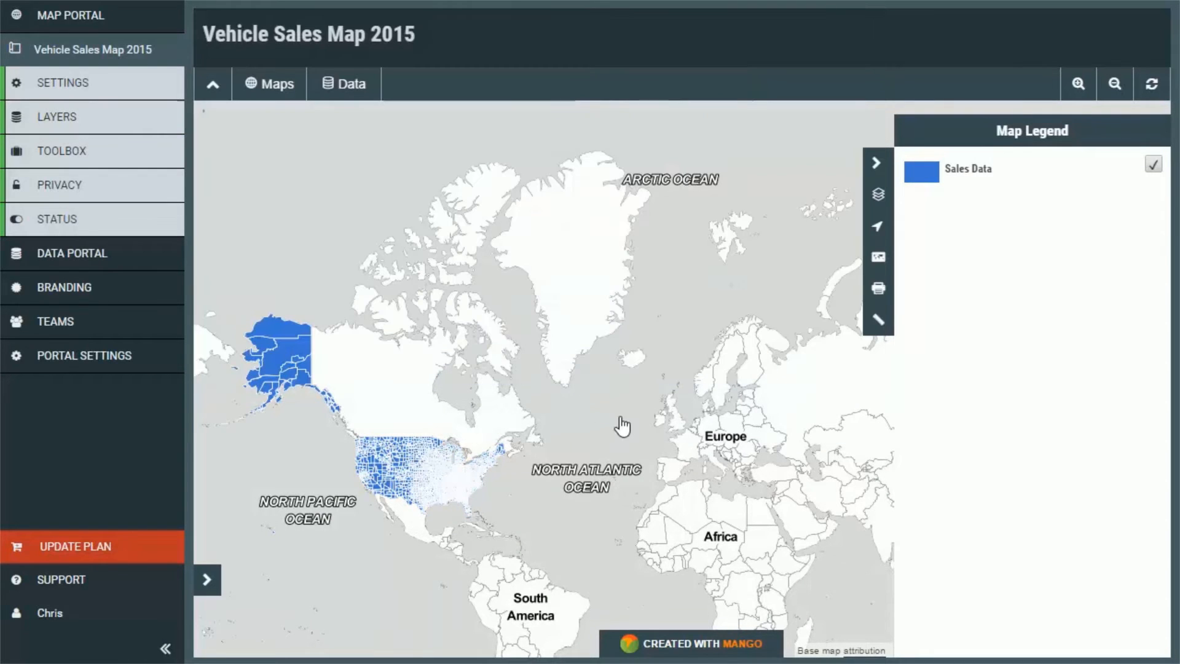
left_click_drag(448, 460, 632, 382)
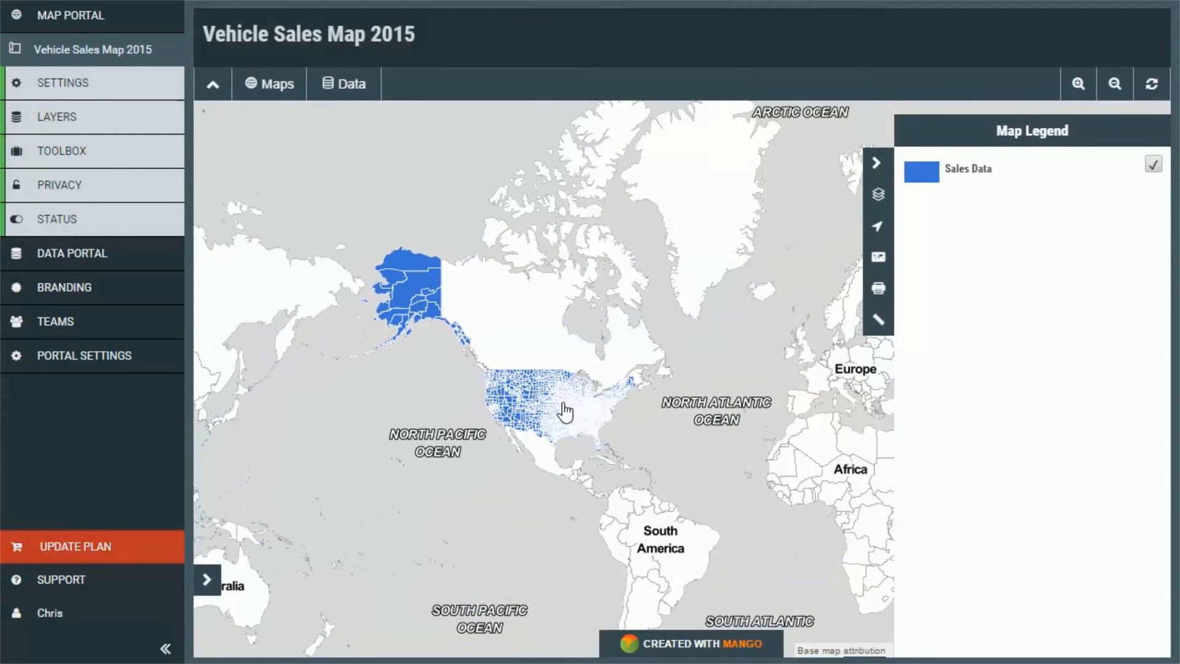
scroll(561, 411, "up", 1)
left_click_drag(576, 411, 624, 423)
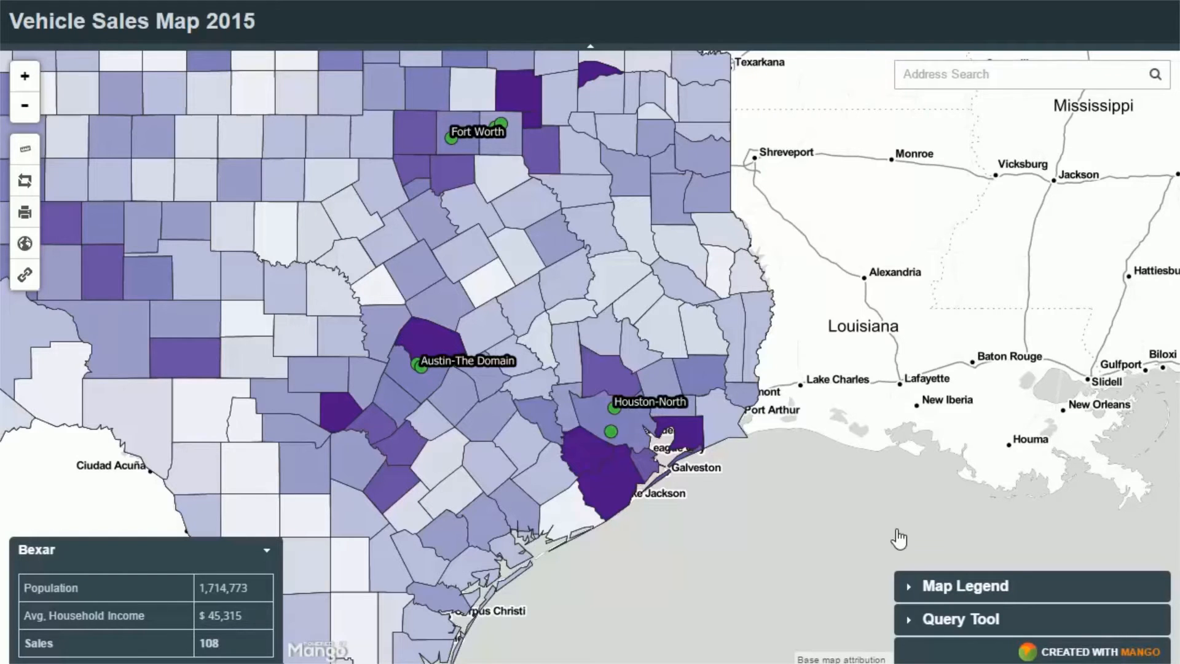
Step: In the example vehicle sales map, expand the legend and hide Population and Household Income to examine unit sales around the dealerships
left_click(911, 592)
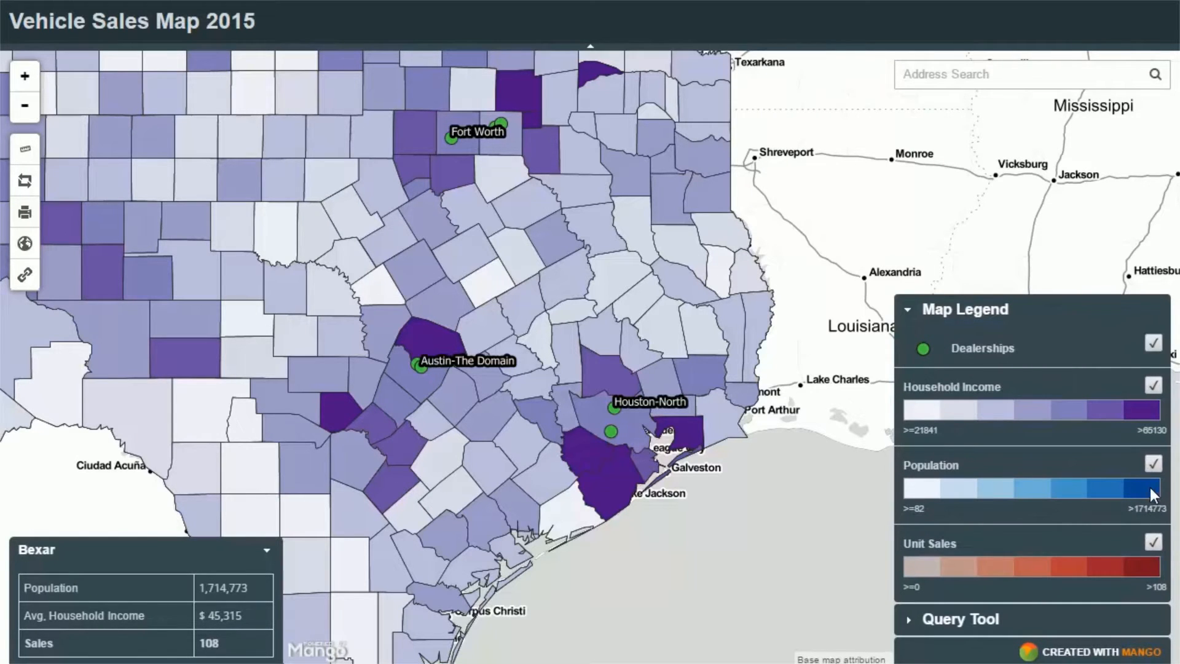
left_click(1153, 464)
left_click(1153, 385)
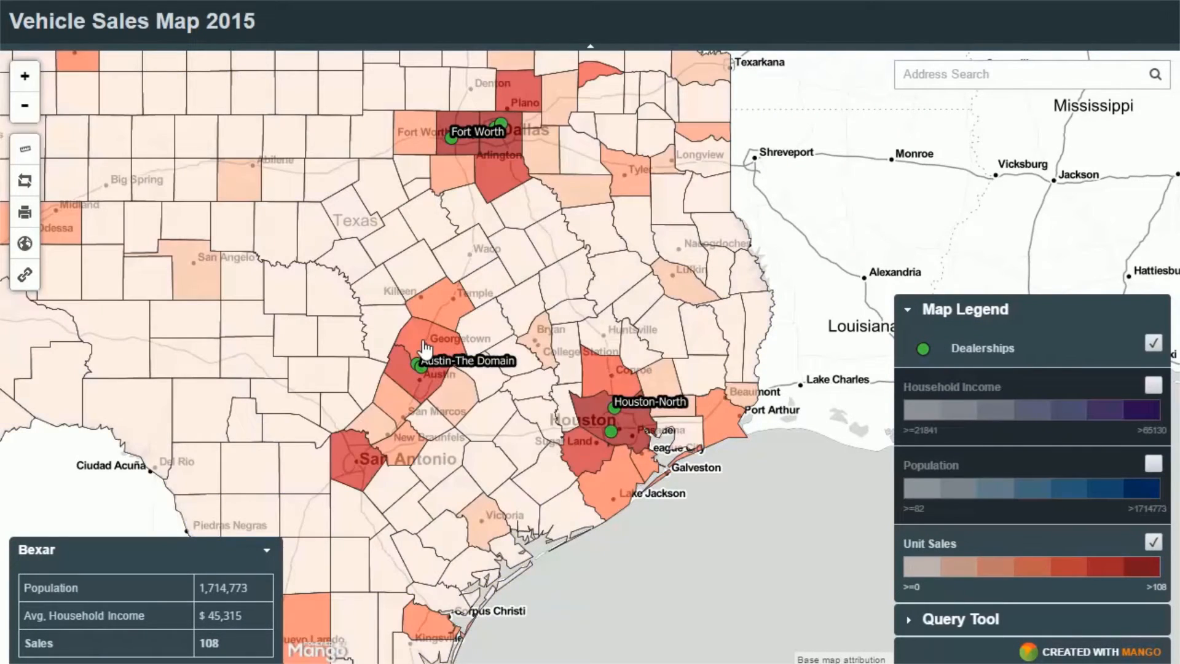
scroll(447, 355, "down", 1)
left_click_drag(549, 351, 576, 352)
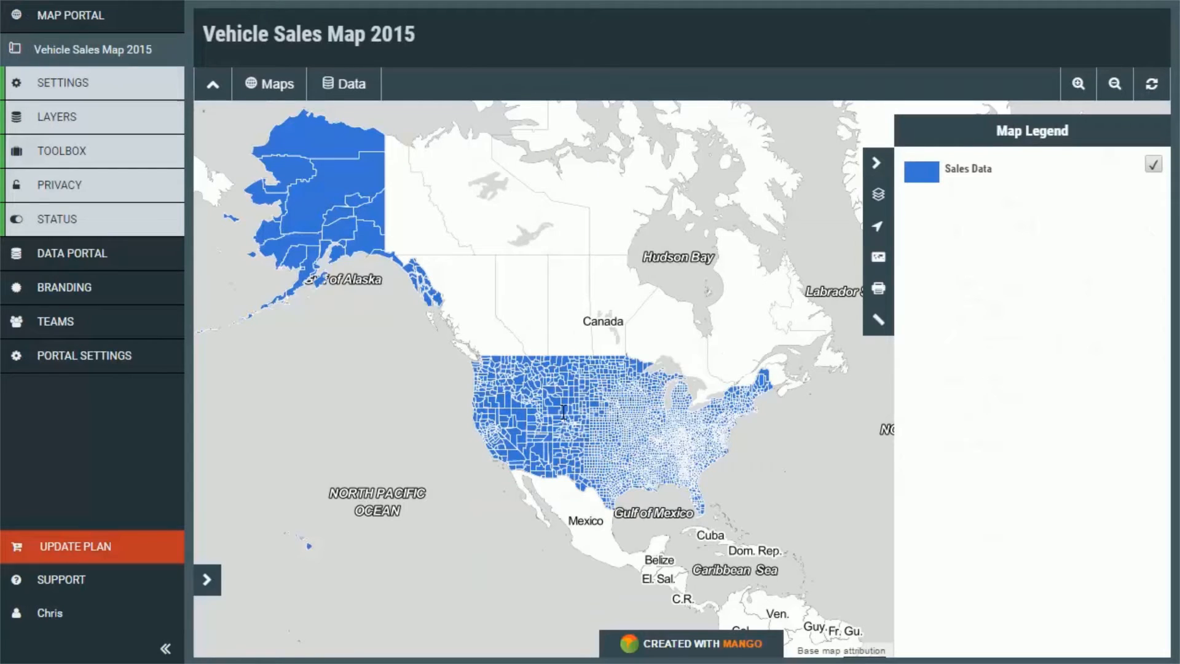
Step: In the Mango map editor, set the Sales Data layer's style to Quantity with class breaks based on the sales column
left_click(92, 117)
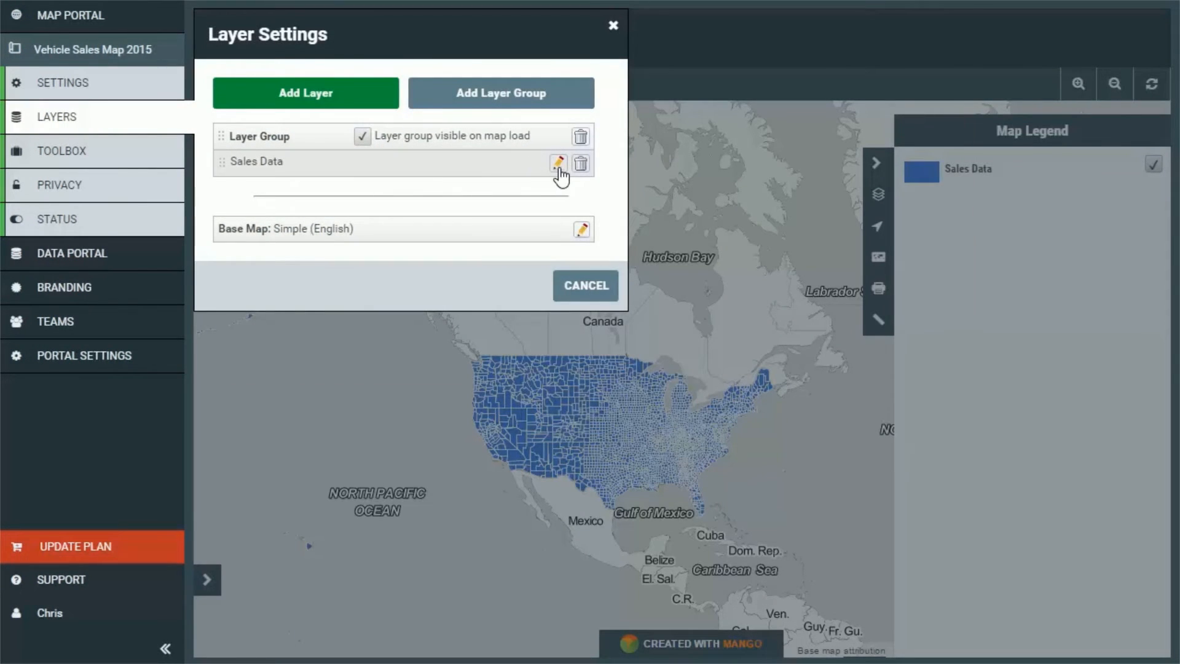
left_click(558, 163)
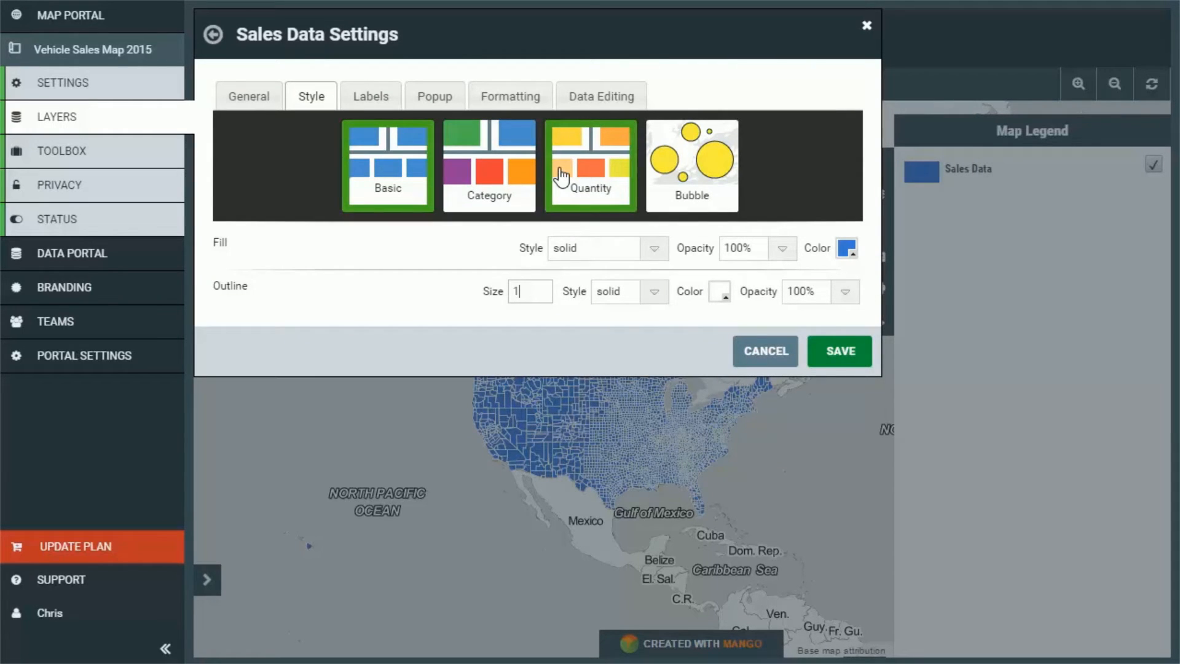
left_click(560, 173)
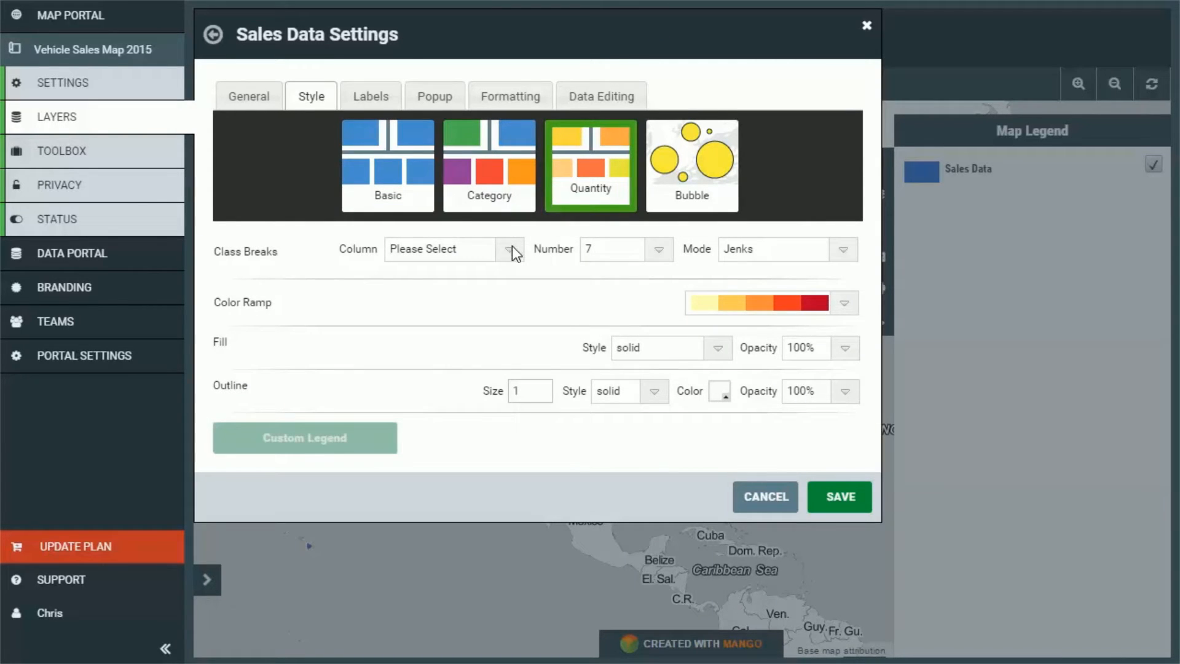
left_click(511, 248)
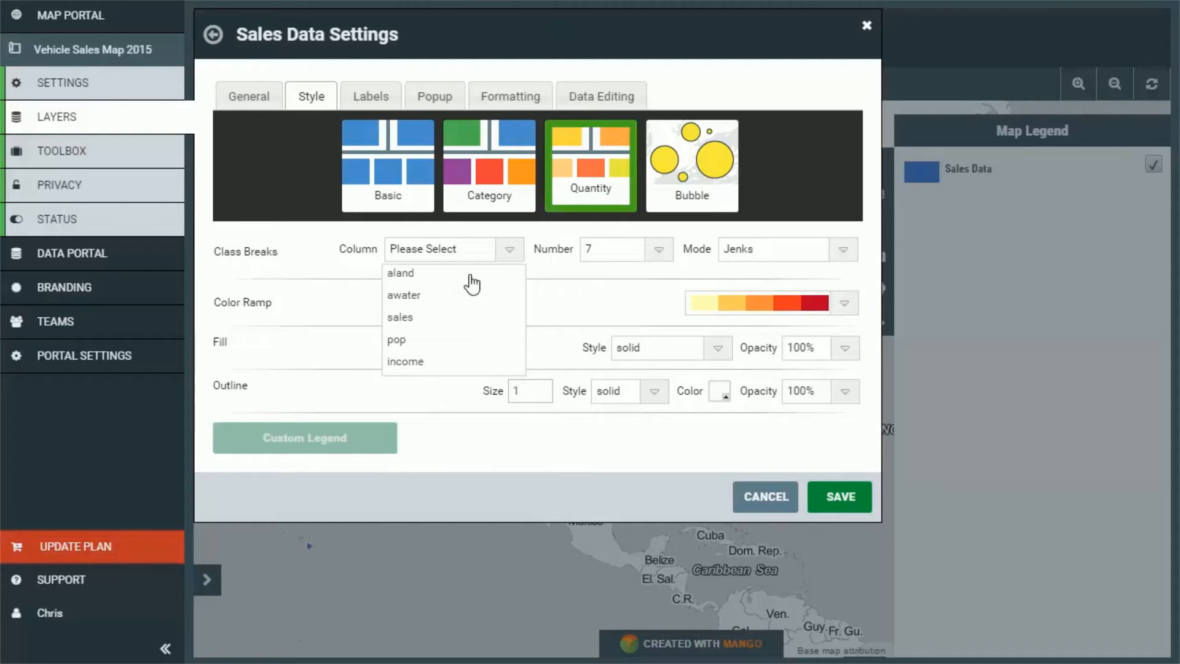
left_click(428, 321)
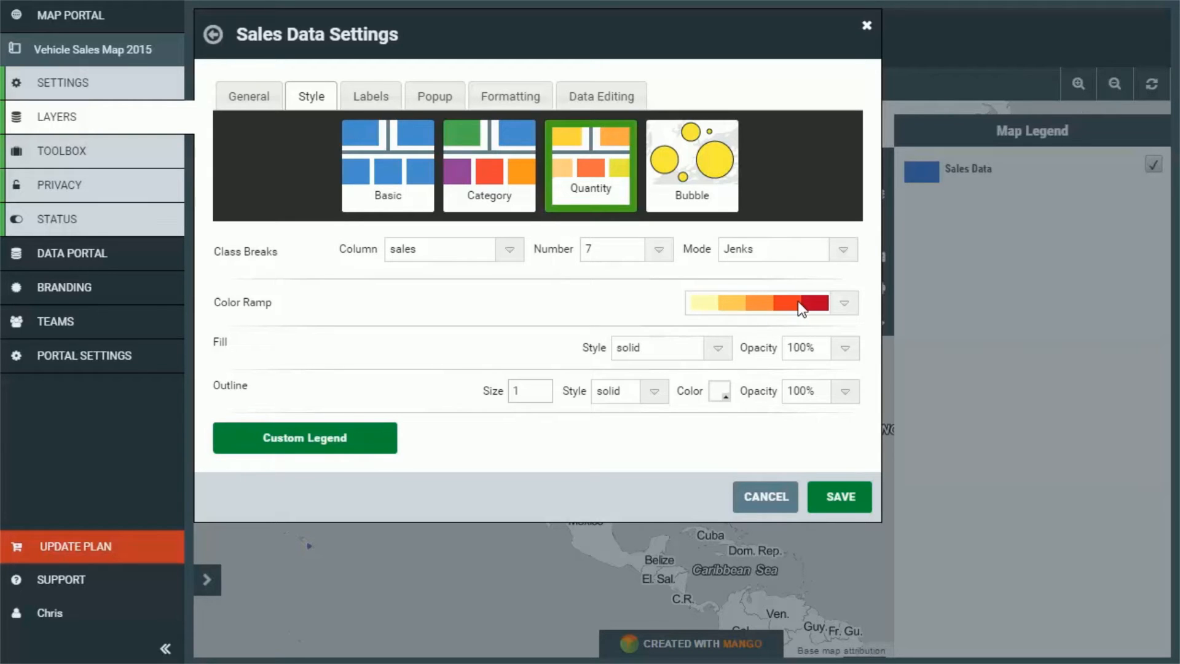
Step: Set the Sales Data layer's outline color to dark grey 424242 and save the quantity style to the map
left_click(719, 393)
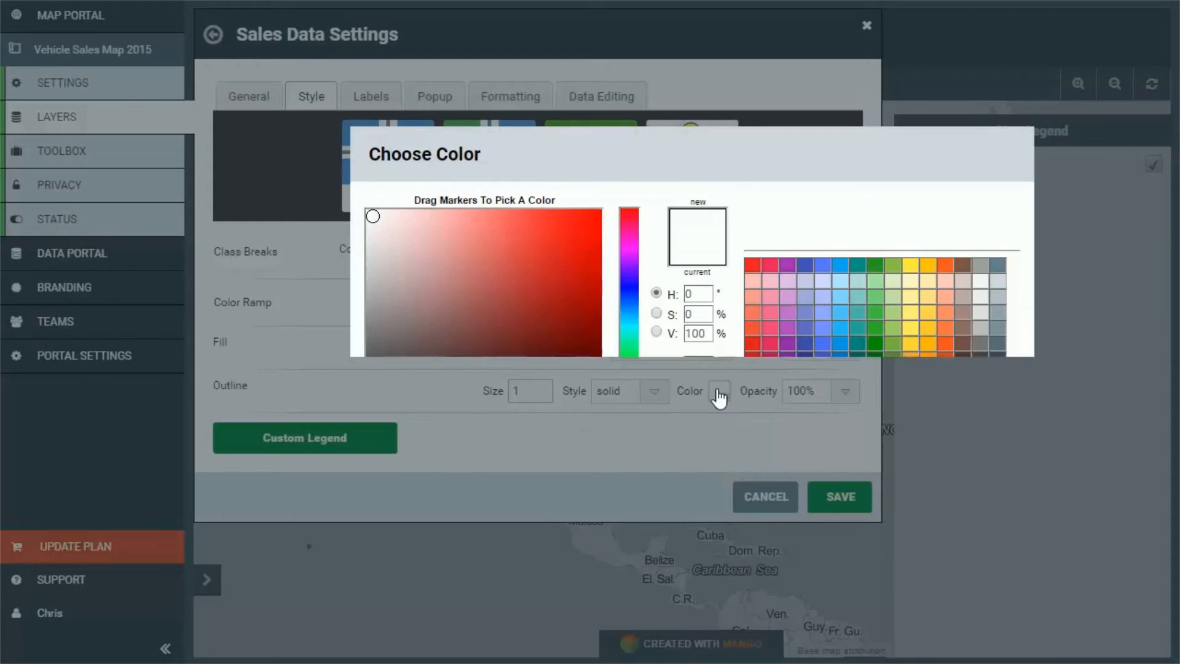
left_click(981, 360)
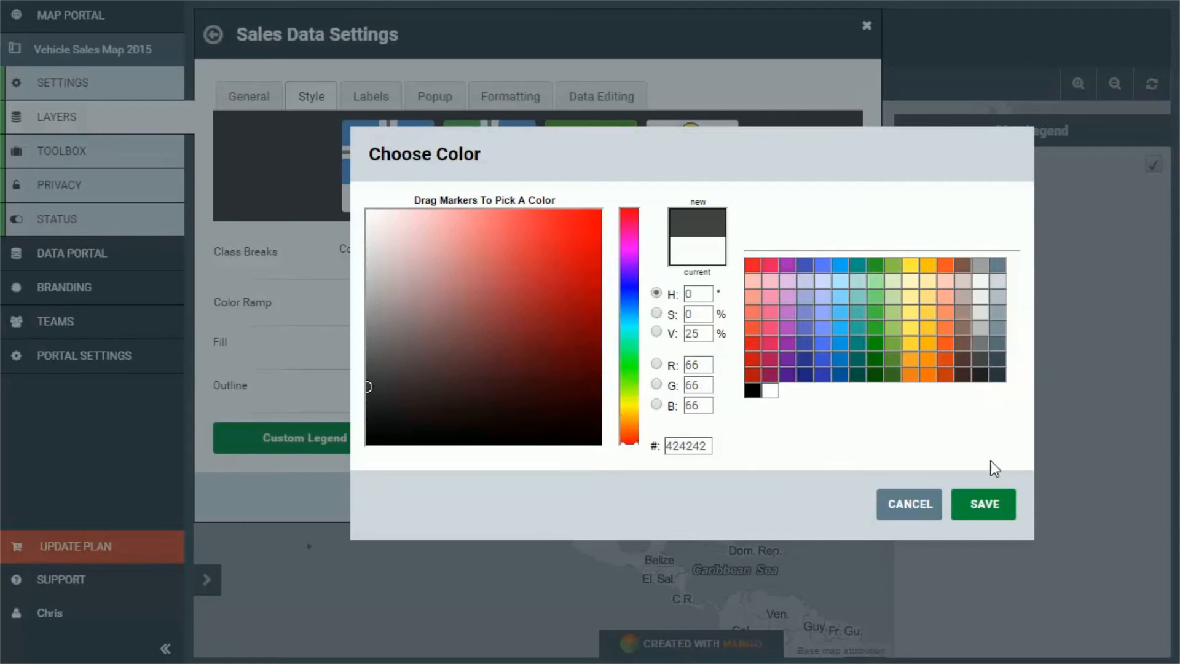
left_click(980, 505)
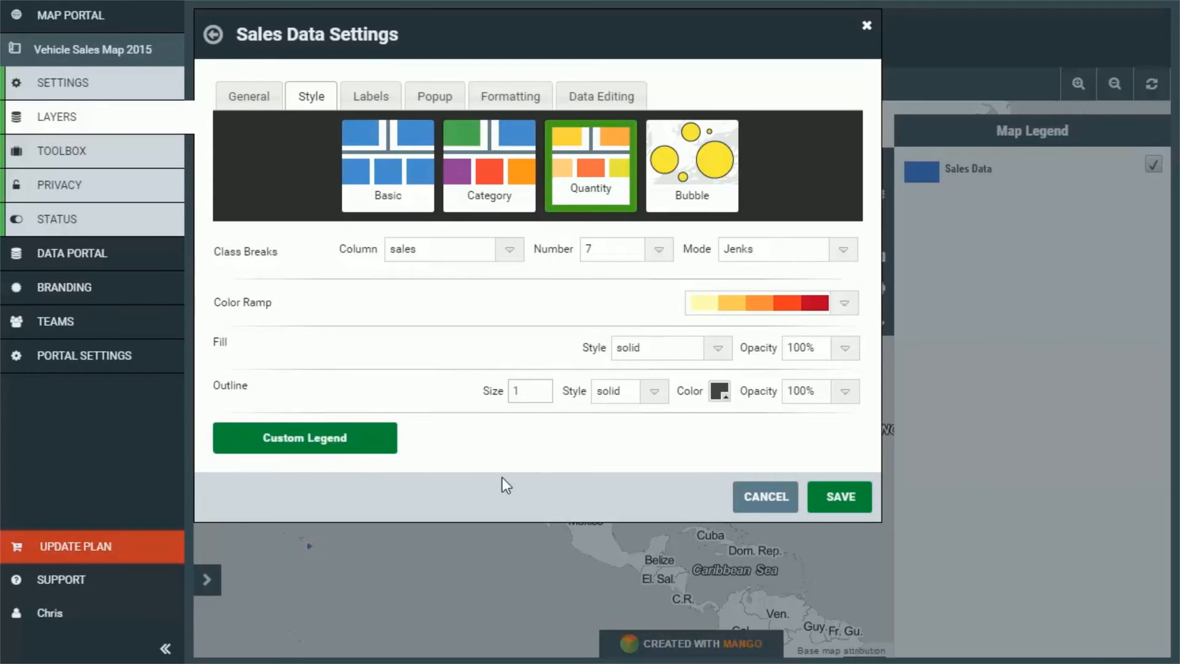
left_click(855, 496)
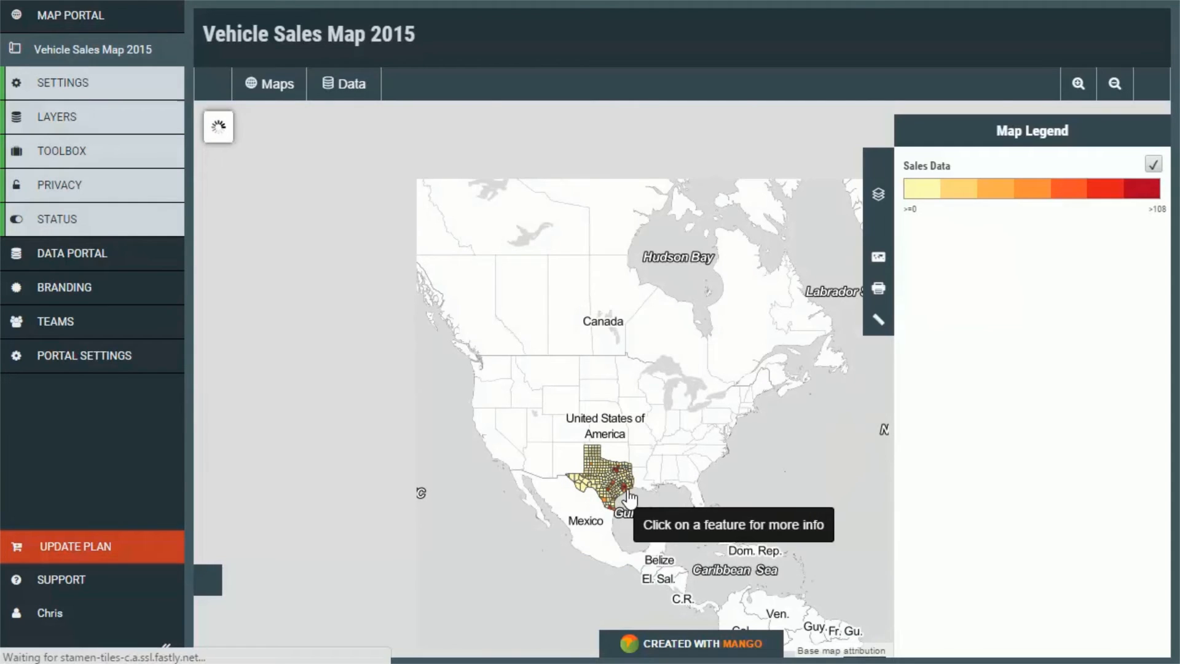
scroll(615, 492, "up", 2)
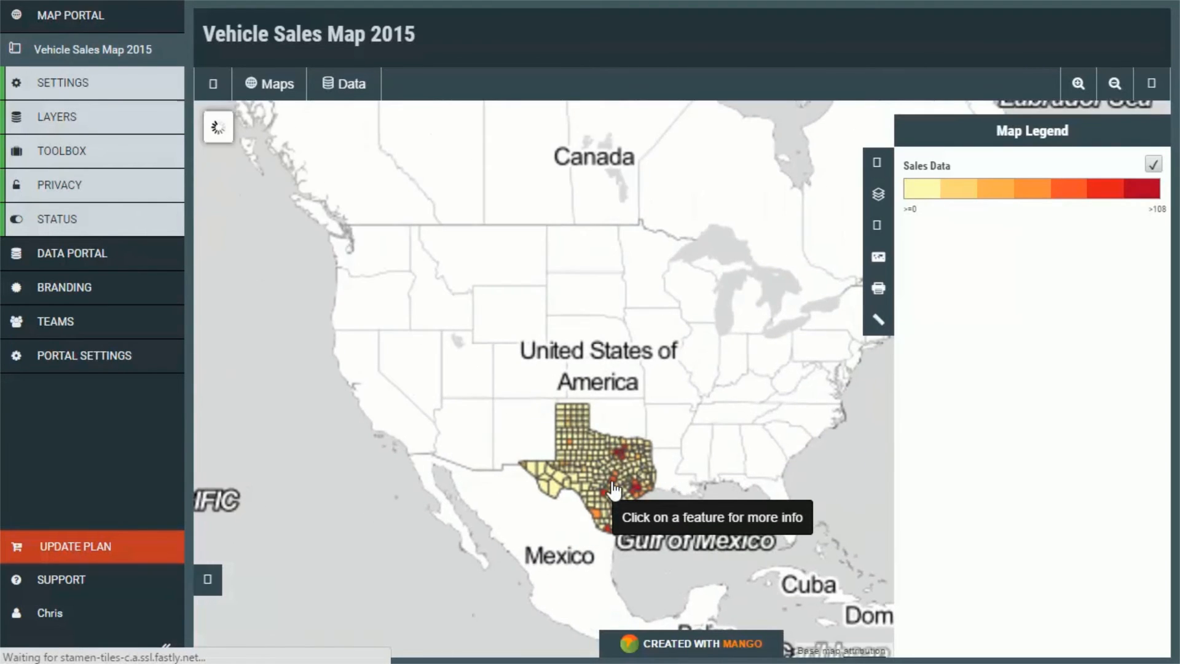
scroll(605, 421, "up", 2)
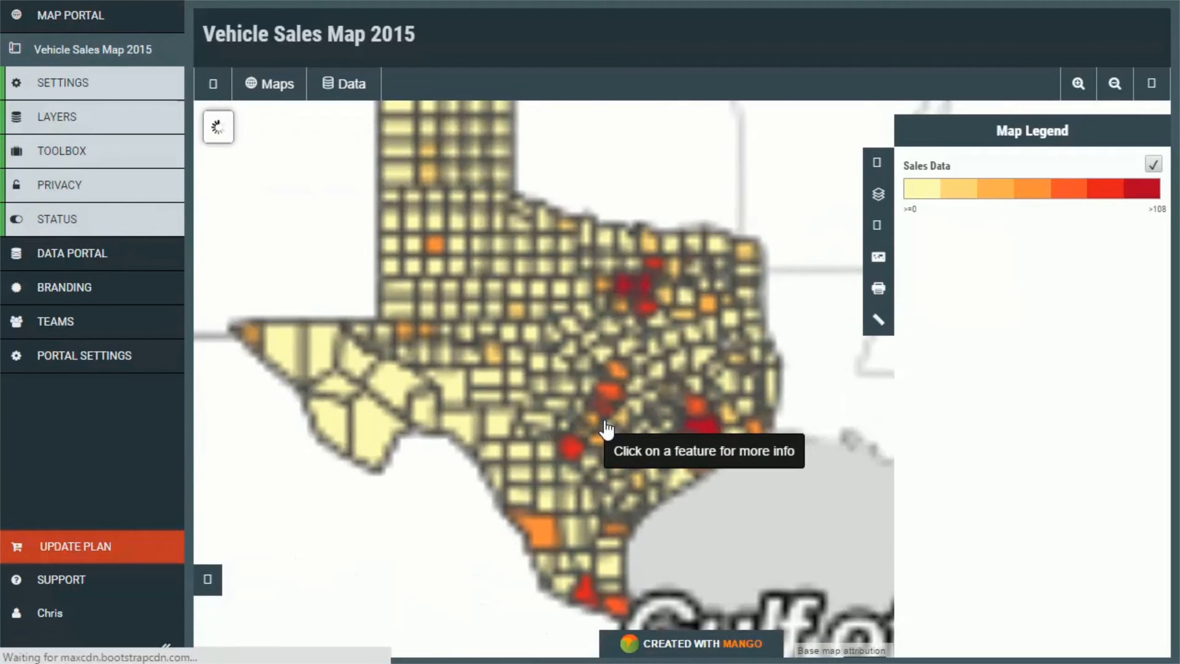